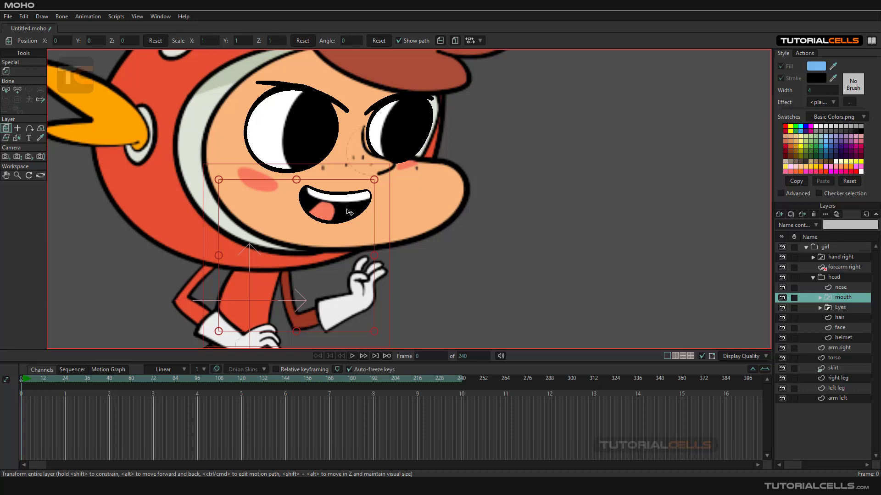
Expand the mouth switch layer and examine its phoneme mouth shapes, from A to FV, on the character's face.
{"action": "left_click", "coordinate": [830, 306]}
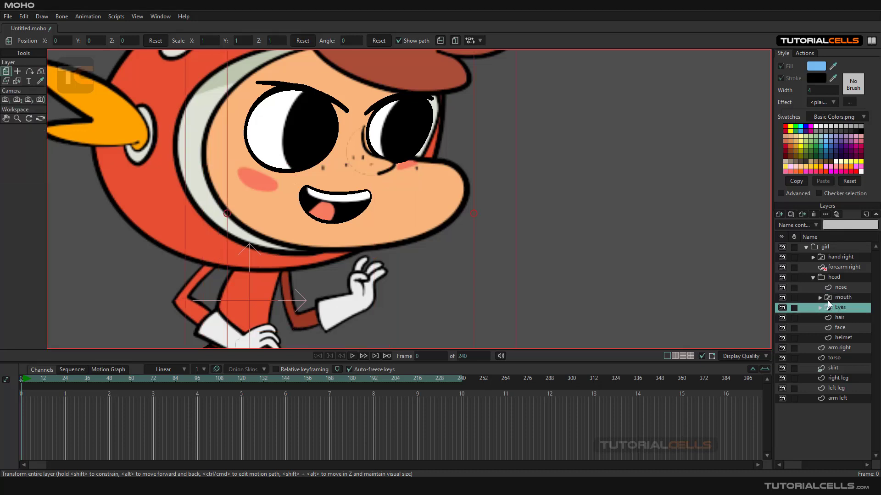
{"action": "left_click", "coordinate": [829, 297]}
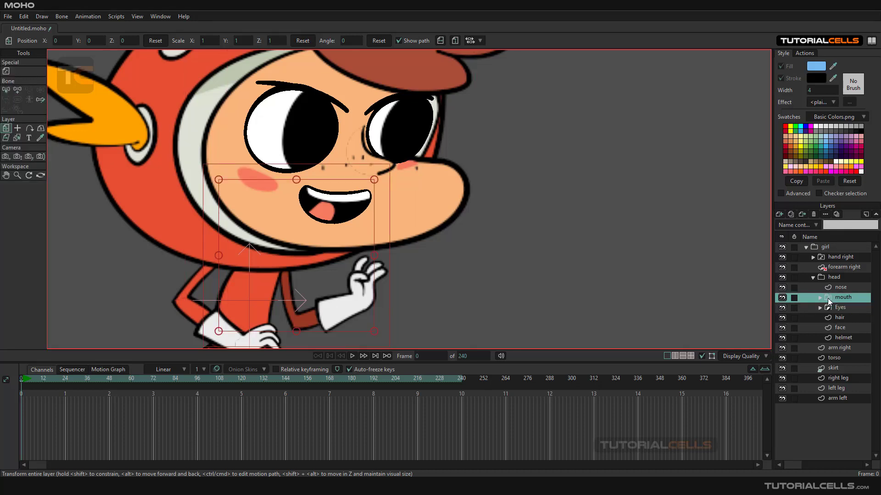
{"action": "left_click", "coordinate": [819, 299]}
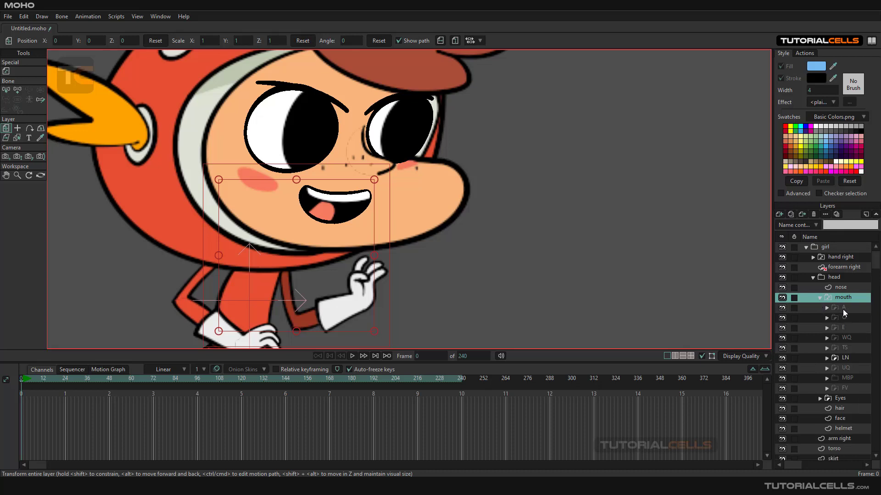
{"action": "left_click", "coordinate": [844, 317]}
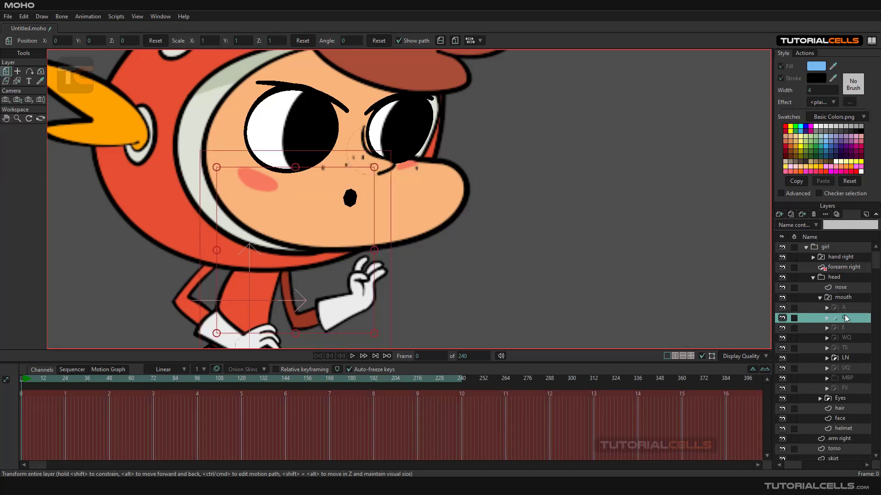
{"action": "left_click", "coordinate": [844, 308]}
{"action": "left_click", "coordinate": [843, 318]}
{"action": "left_click", "coordinate": [845, 328]}
{"action": "left_click", "coordinate": [847, 338]}
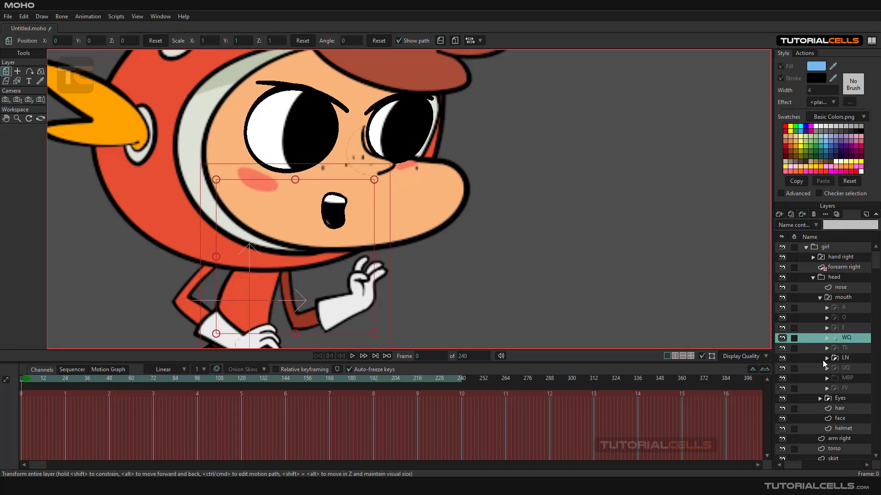
{"action": "left_click", "coordinate": [845, 358]}
{"action": "left_click", "coordinate": [846, 368]}
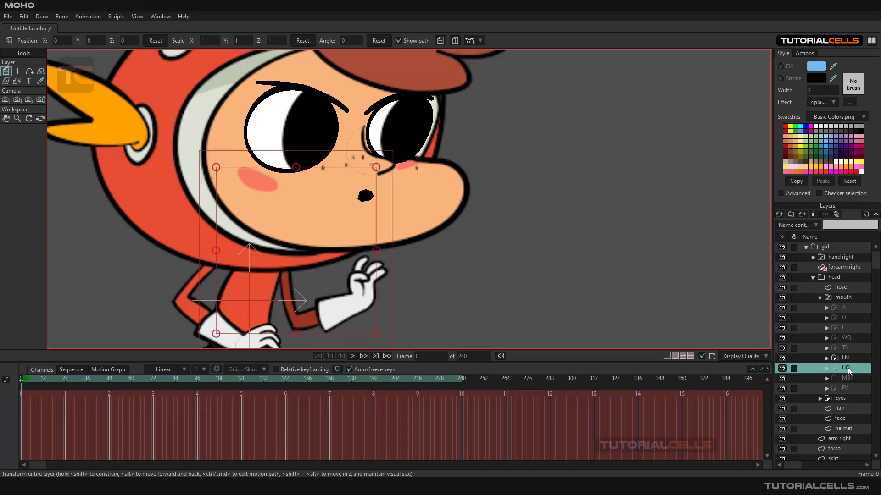
{"action": "left_click", "coordinate": [847, 377]}
{"action": "left_click", "coordinate": [844, 388]}
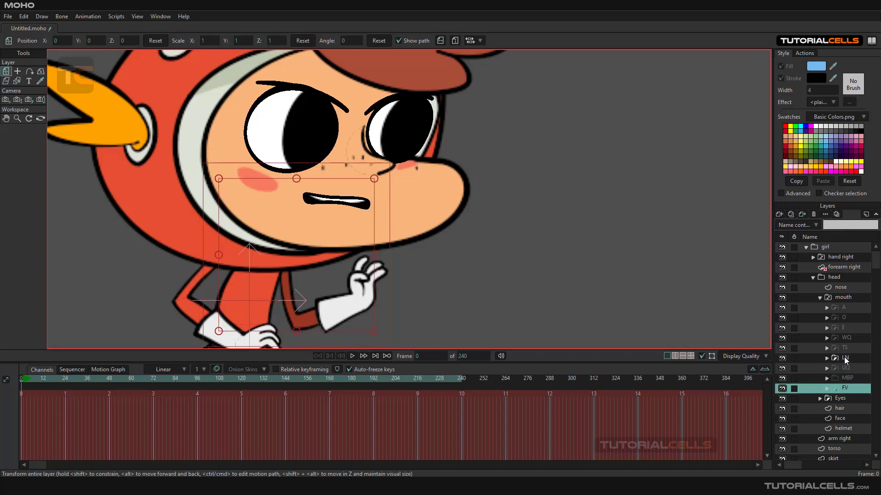
{"action": "left_click", "coordinate": [846, 359]}
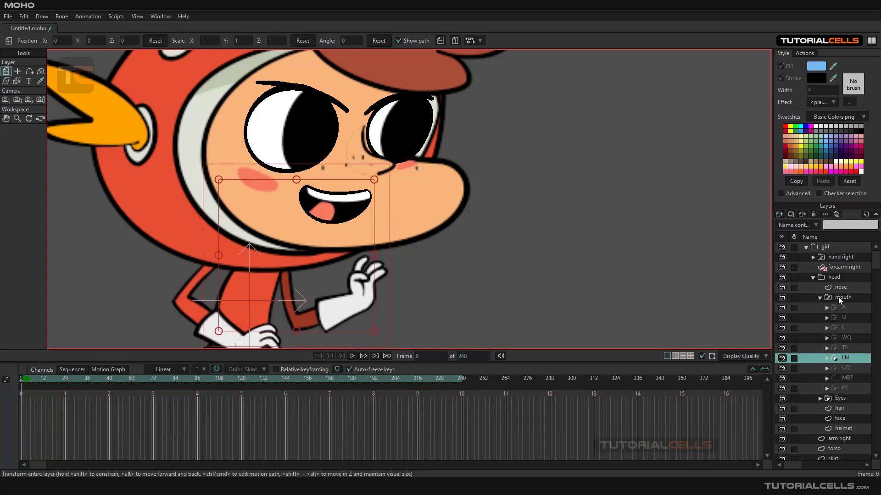
{"action": "left_click", "coordinate": [837, 297]}
{"action": "left_click", "coordinate": [820, 297]}
{"action": "left_click", "coordinate": [820, 298]}
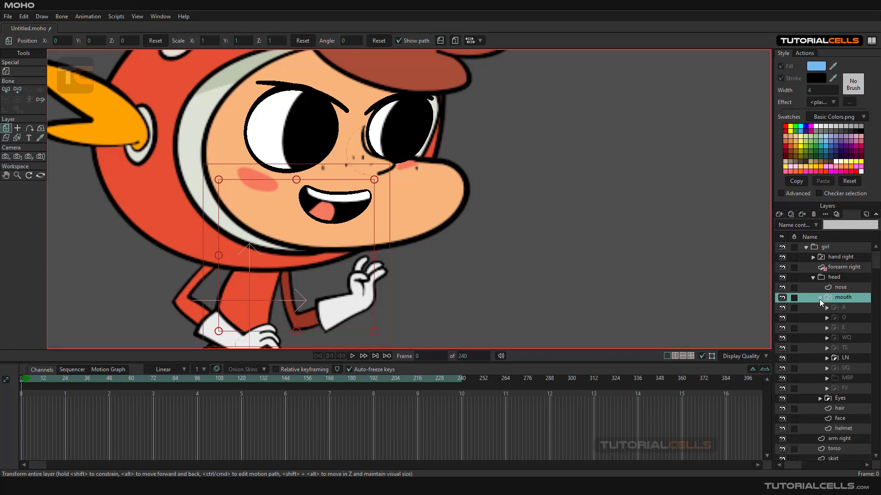
{"action": "left_click", "coordinate": [820, 299]}
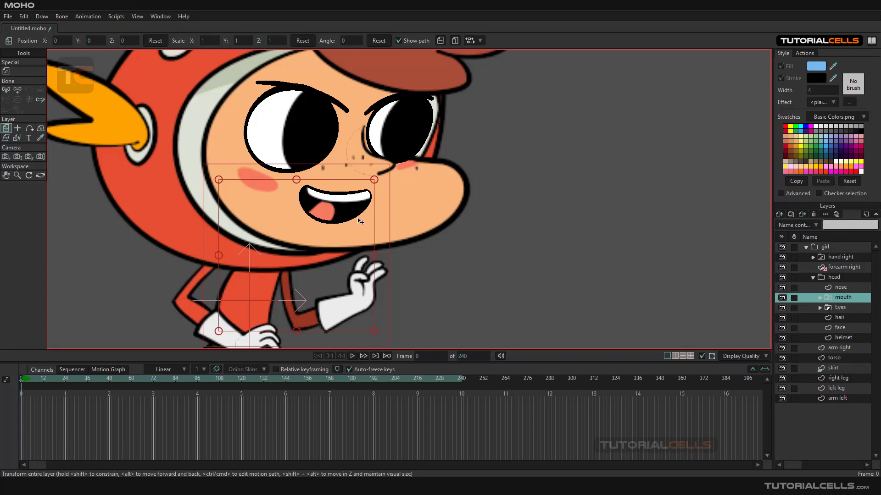
Examine the teeth layer inside the mouth's A shape group.
{"action": "left_click", "coordinate": [819, 298]}
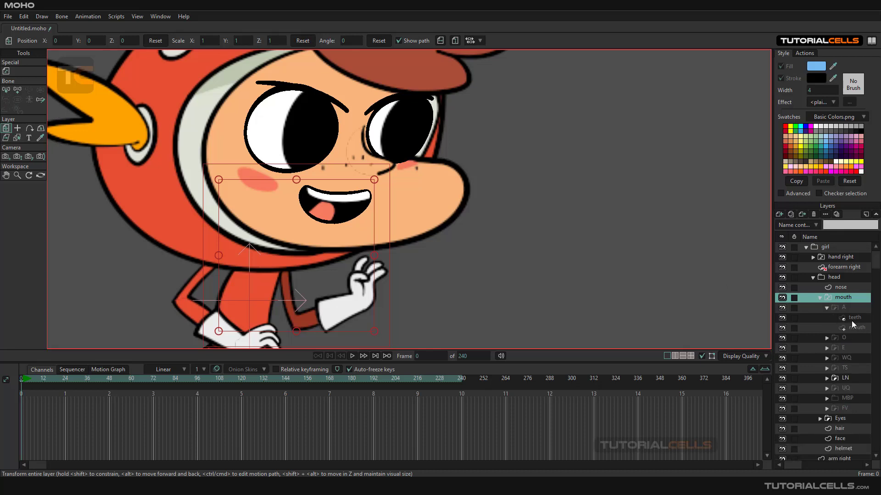
{"action": "left_click", "coordinate": [852, 318]}
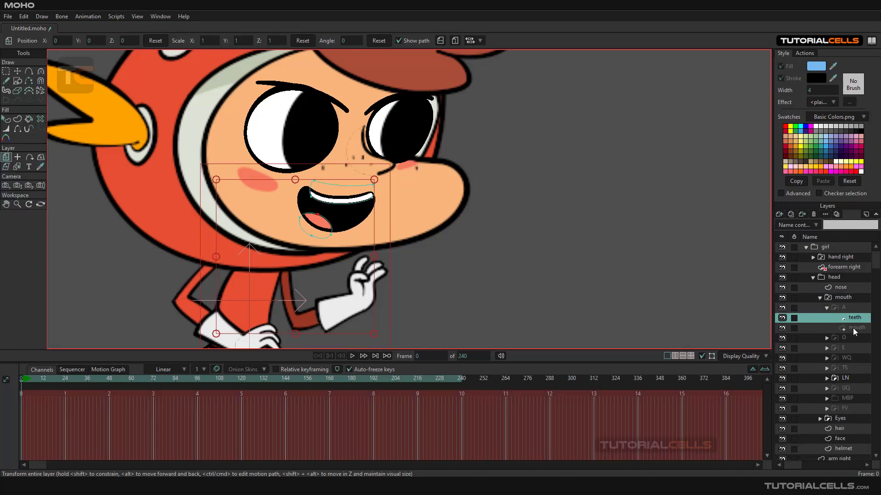
{"action": "left_click", "coordinate": [827, 307]}
{"action": "left_click", "coordinate": [819, 298]}
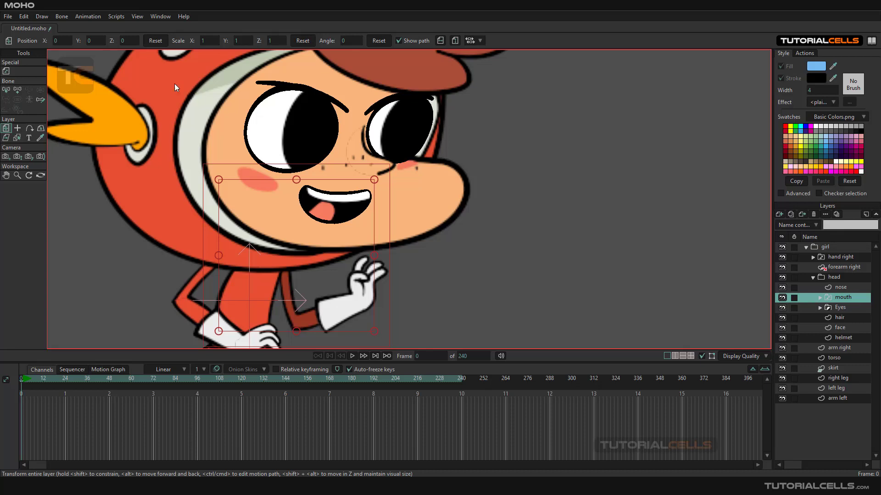
Set the mouth layer to the FV shape through Switch Selection and close its window.
{"action": "left_click", "coordinate": [157, 18]}
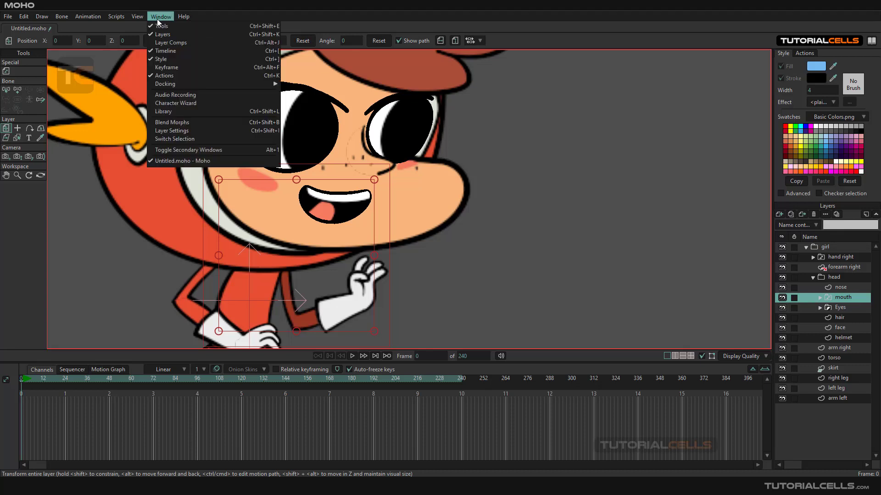
{"action": "left_click", "coordinate": [185, 141]}
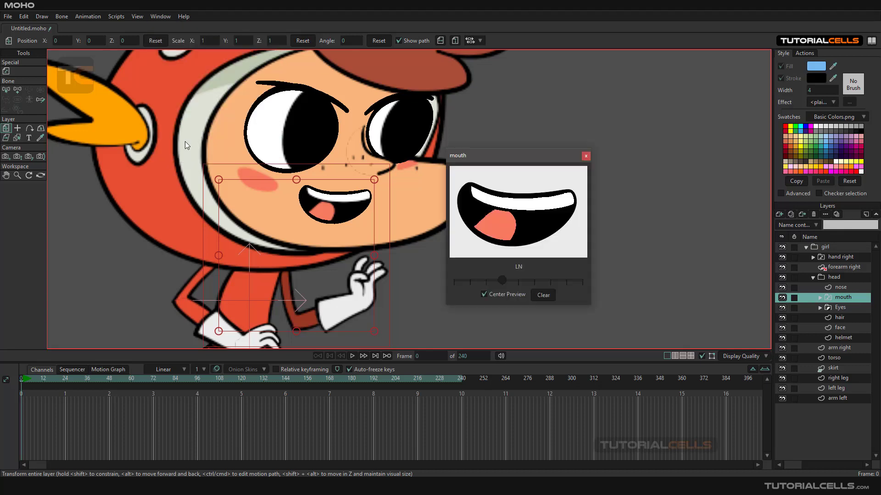
{"action": "left_click_drag", "start_coordinate": [481, 158], "coordinate": [475, 147]}
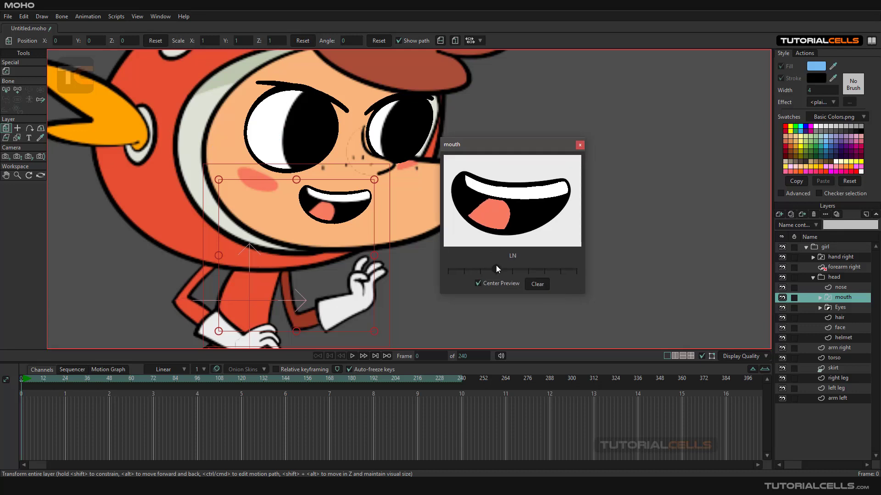
{"action": "left_click_drag", "start_coordinate": [497, 265], "coordinate": [347, 275]}
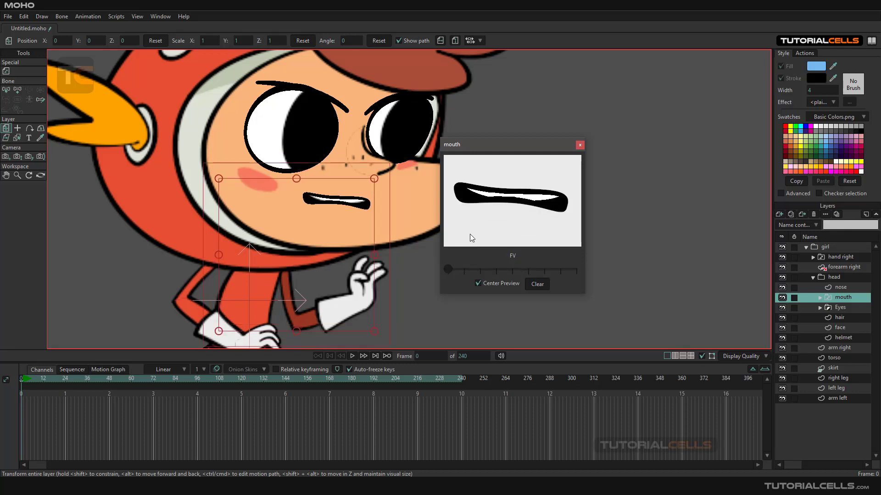
{"action": "left_click_drag", "start_coordinate": [486, 150], "coordinate": [493, 147]}
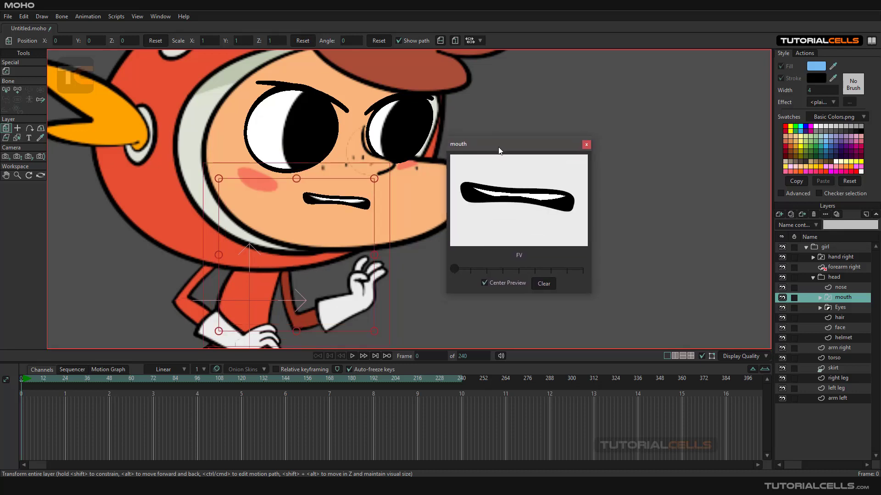
{"action": "left_click", "coordinate": [586, 146]}
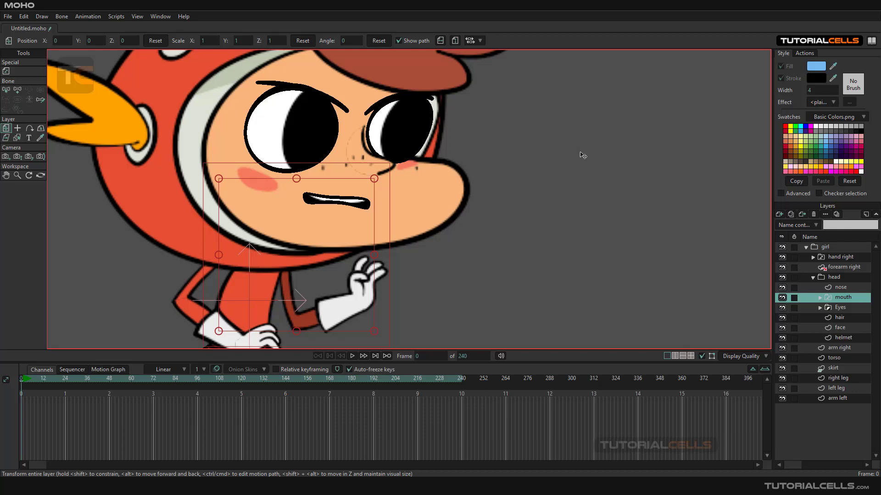
Create a new blank Moho document for the switch layer example.
{"action": "left_click", "coordinate": [8, 16]}
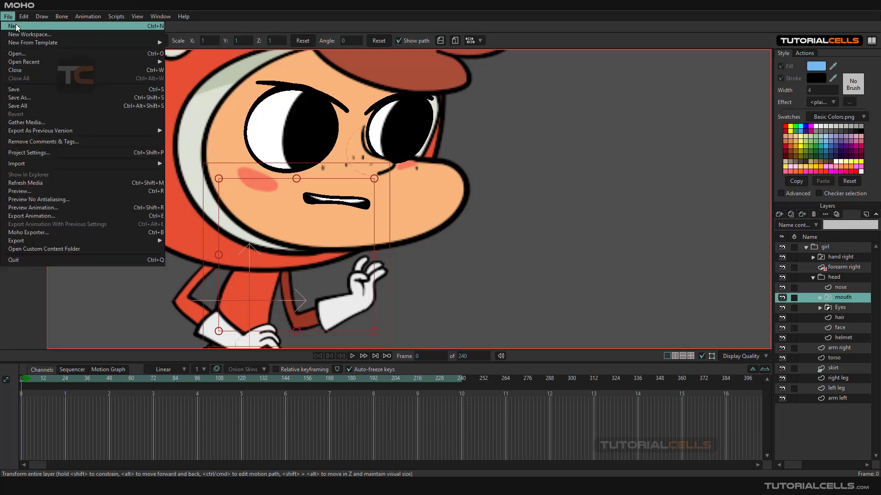
{"action": "left_click", "coordinate": [21, 33]}
{"action": "scroll", "coordinate": [417, 204], "scroll_direction": "up", "scroll_amount": 4}
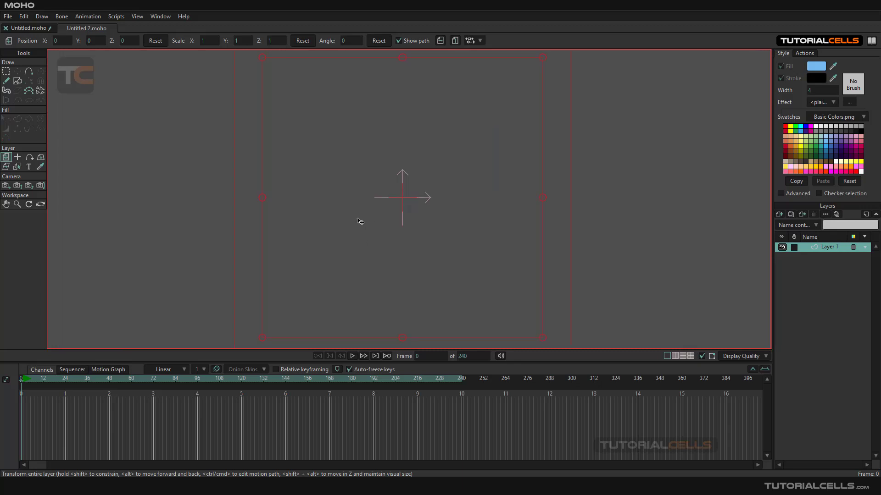
Add two new vector layers above the existing layer.
{"action": "left_click", "coordinate": [779, 214]}
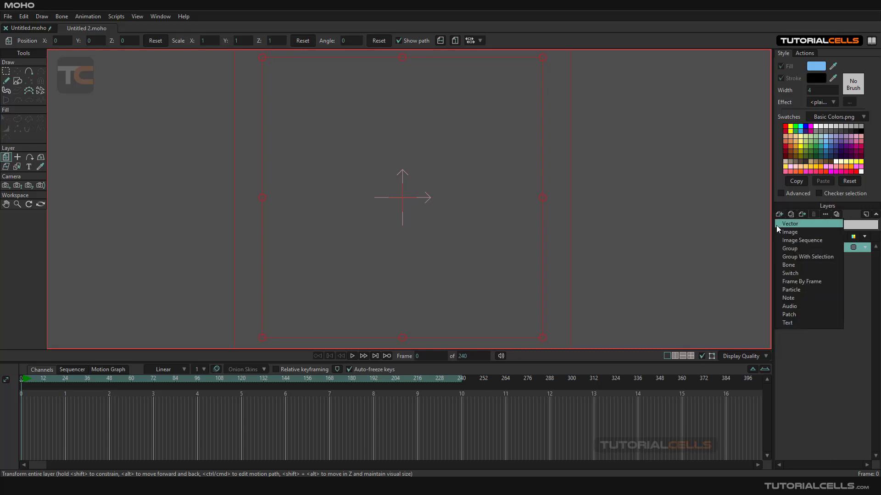
{"action": "left_click", "coordinate": [787, 224]}
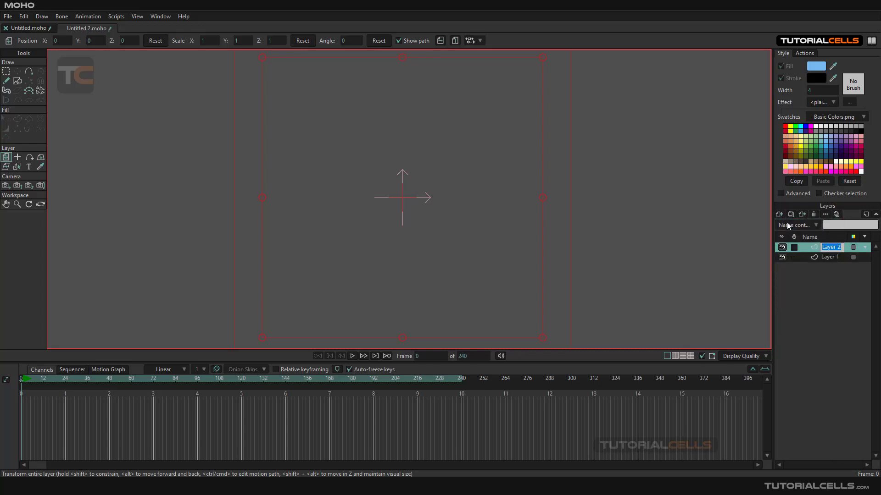
{"action": "left_click", "coordinate": [780, 215]}
{"action": "left_click", "coordinate": [785, 223]}
Draw a light blue rectangle with a black outline on Layer 1, around the centre of the canvas.
{"action": "left_click", "coordinate": [821, 255]}
{"action": "left_click", "coordinate": [824, 268]}
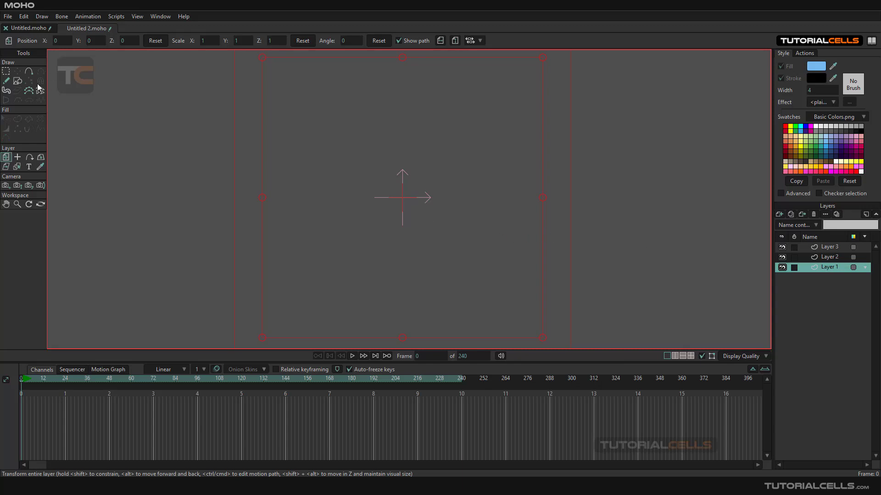
{"action": "left_click", "coordinate": [23, 81]}
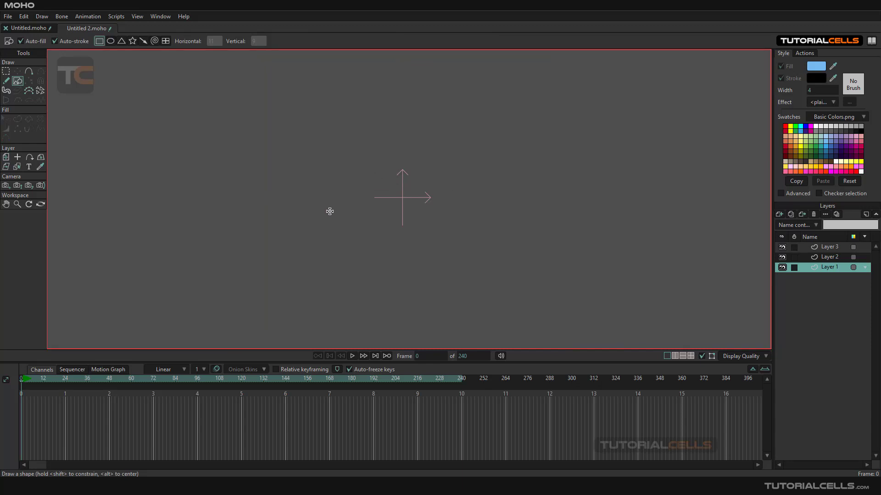
{"action": "left_click_drag", "start_coordinate": [362, 164], "coordinate": [457, 247]}
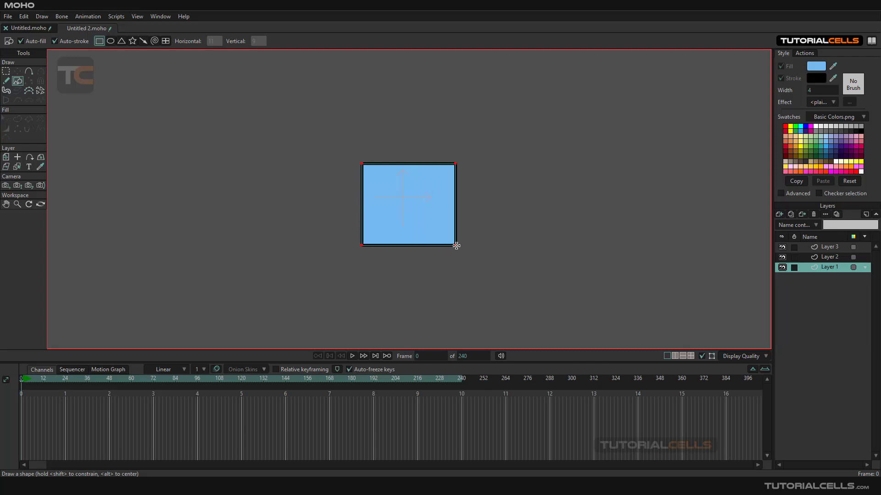
Draw a tall pale yellow triangle on Layer 2, overlapping the blue rectangle.
{"action": "left_click", "coordinate": [821, 258]}
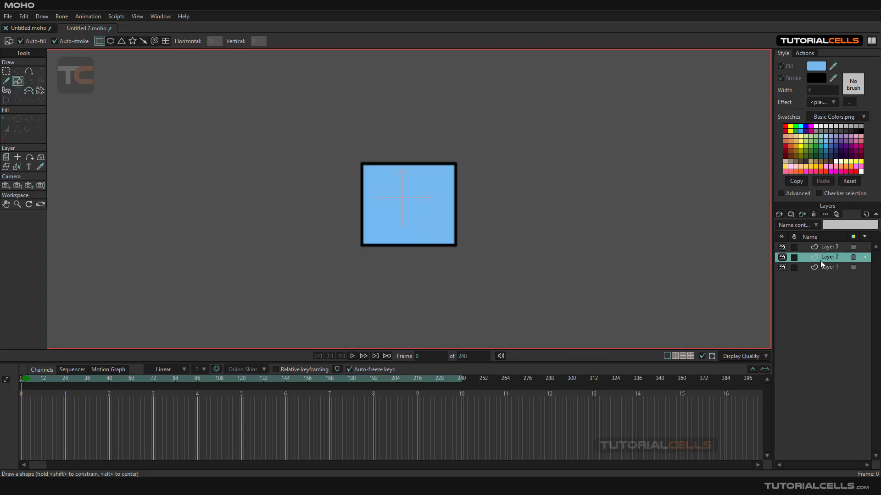
{"action": "left_click", "coordinate": [122, 41]}
{"action": "left_click", "coordinate": [842, 166]}
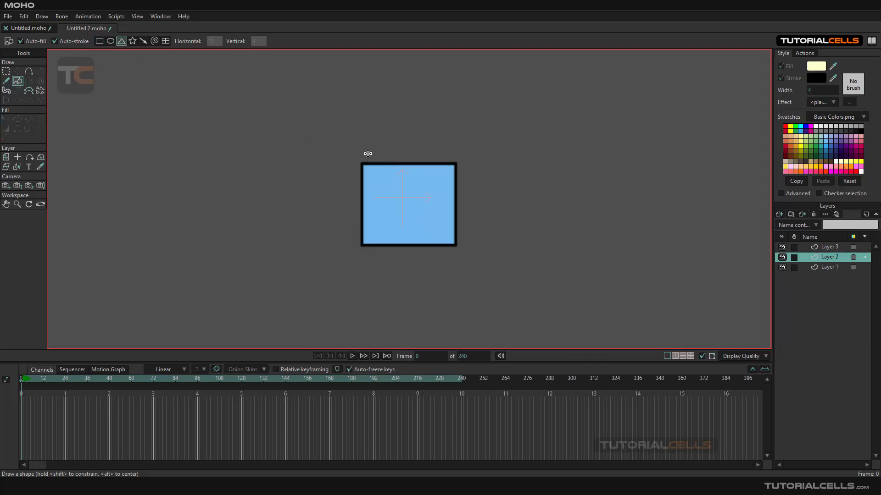
{"action": "left_click_drag", "start_coordinate": [380, 145], "coordinate": [454, 264]}
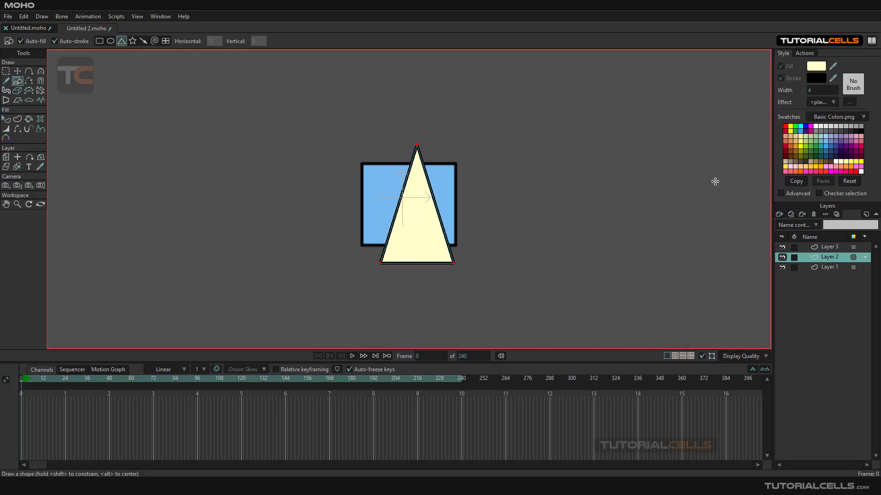
Draw a magenta five-pointed star on Layer 3, overlapping the triangle and rectangle.
{"action": "left_click", "coordinate": [833, 248]}
{"action": "left_click", "coordinate": [838, 169]}
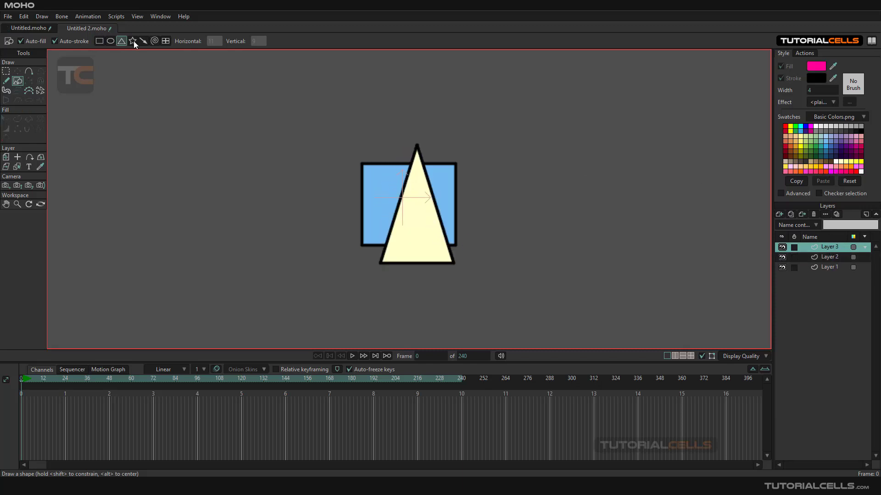
{"action": "mouse_move", "coordinate": [379, 220]}
{"action": "left_mouse_down"}
{"action": "mouse_move", "coordinate": [442, 176]}
{"action": "mouse_move", "coordinate": [438, 188]}
{"action": "left_mouse_up"}
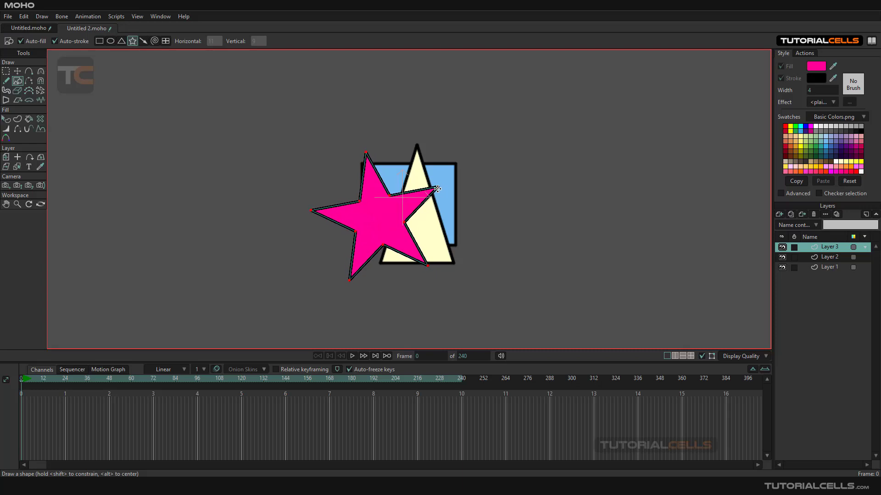
Go through Layers 1 to 3 to check which shape each one contains.
{"action": "left_click", "coordinate": [823, 258]}
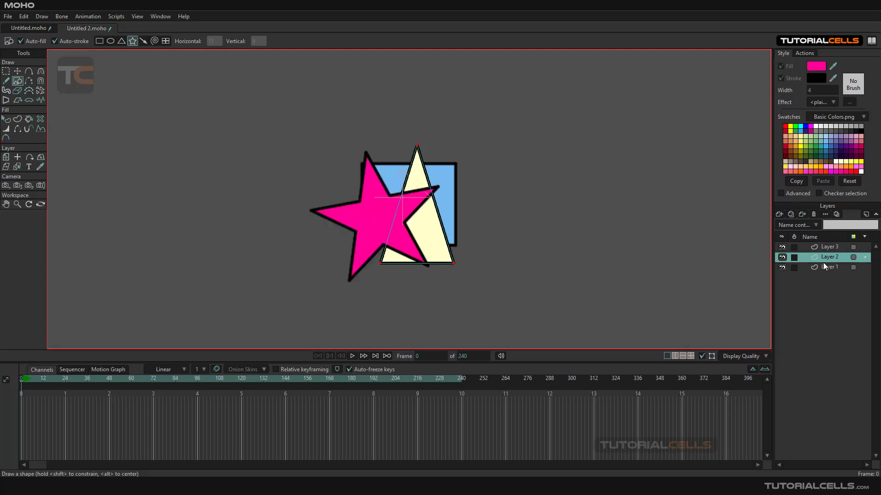
{"action": "left_click", "coordinate": [824, 265]}
{"action": "left_click", "coordinate": [824, 258]}
{"action": "left_click", "coordinate": [827, 248]}
{"action": "left_click", "coordinate": [824, 257]}
{"action": "left_click", "coordinate": [825, 266]}
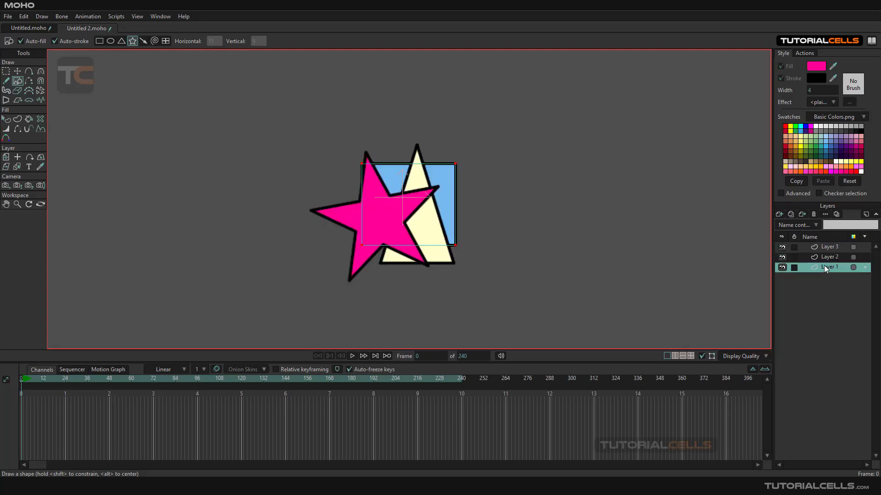
{"action": "left_click", "coordinate": [825, 259]}
Group Layer 1, Layer 2 and Layer 3 together into one new group layer.
{"action": "left_click", "coordinate": [823, 248]}
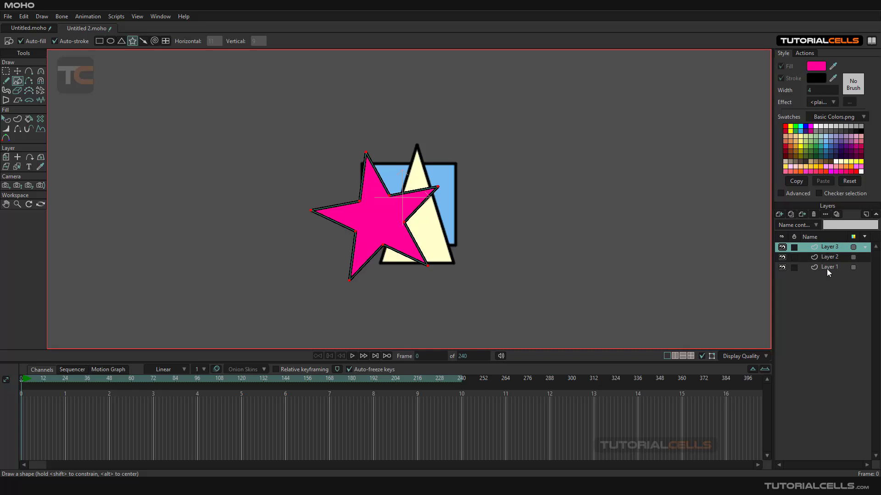
{"action": "left_click", "coordinate": [827, 268], "text": "shift"}
{"action": "right_click", "coordinate": [827, 268]}
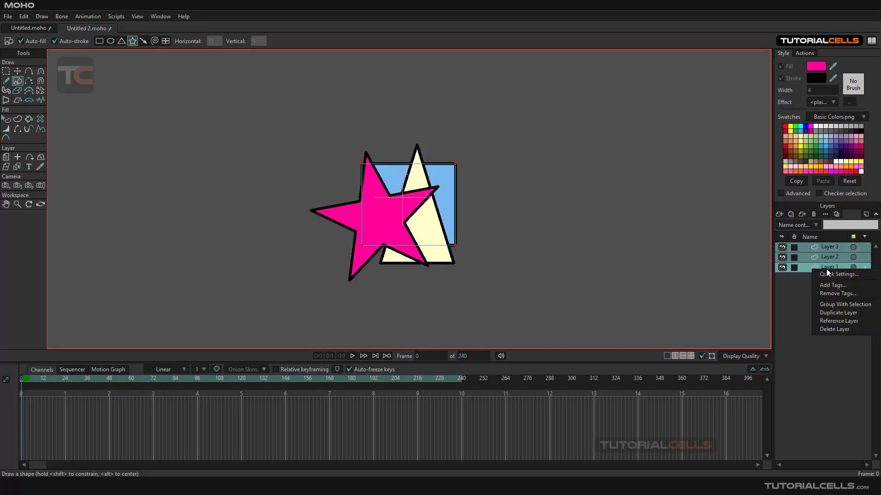
{"action": "left_click", "coordinate": [826, 304]}
{"action": "left_click", "coordinate": [814, 249]}
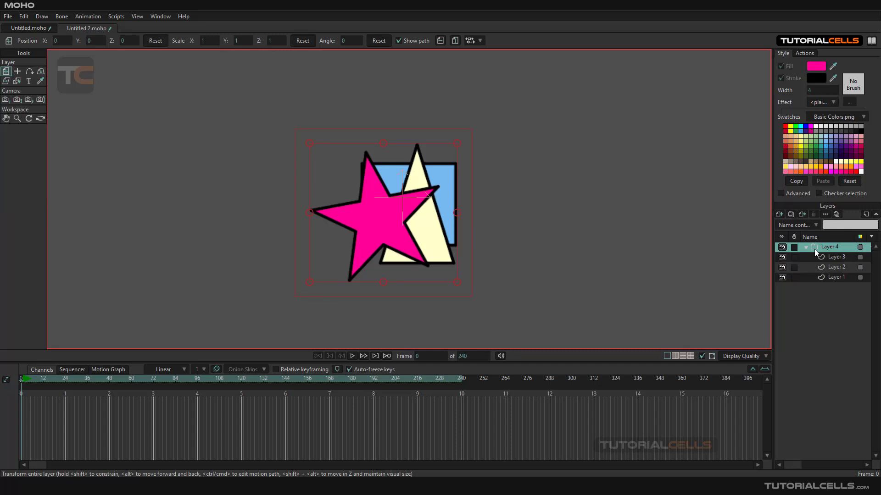
Convert the group holding the three shape layers to a switch layer, leaving its general layer settings as they are.
{"action": "double_click", "coordinate": [814, 252]}
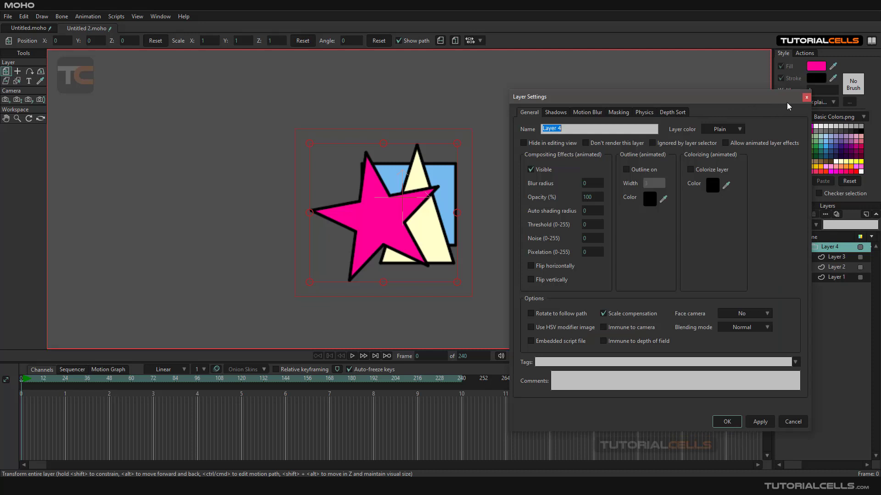
{"action": "left_click", "coordinate": [806, 97]}
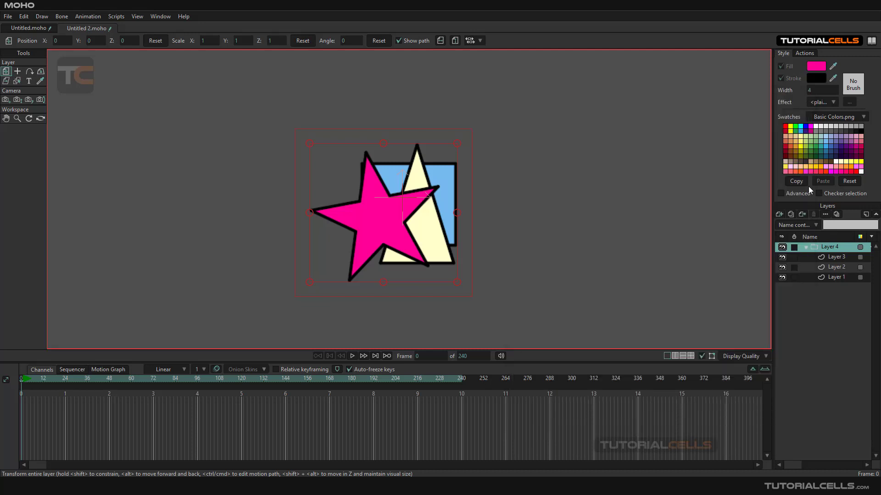
{"action": "right_click", "coordinate": [815, 247]}
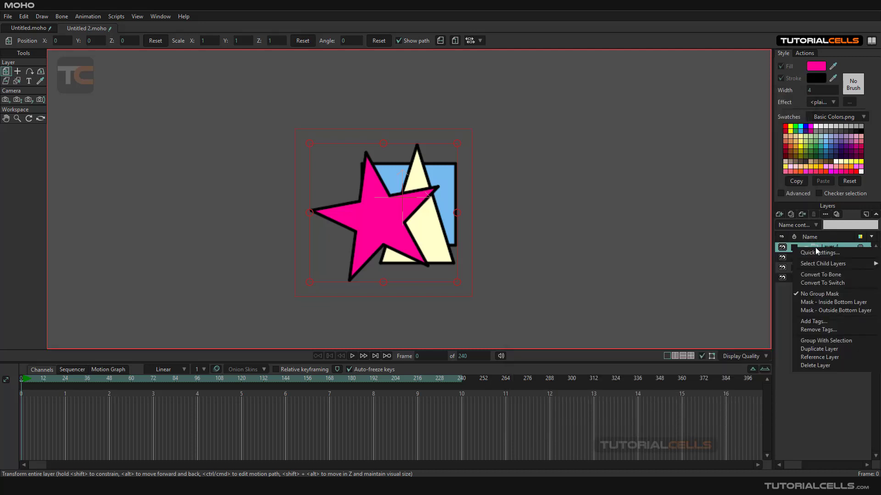
{"action": "left_click", "coordinate": [813, 283]}
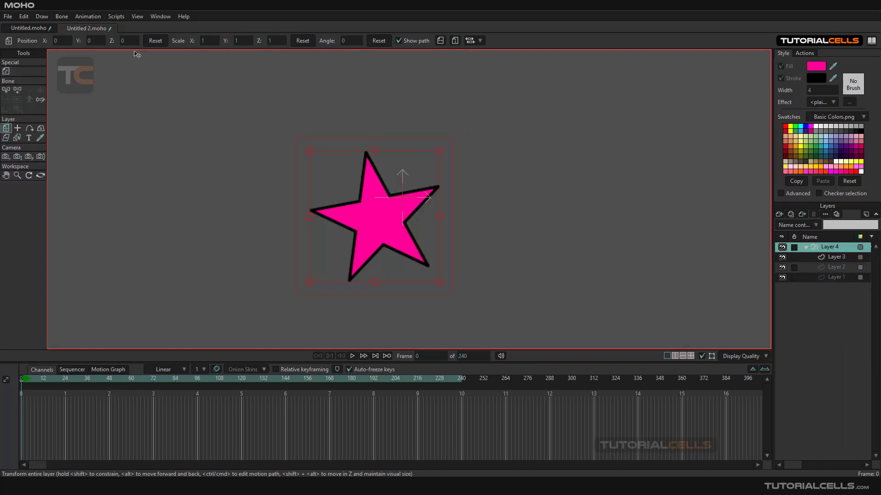
Open the Switch Selection window for Layer 4 to examine how it selects between the three shapes, and close it.
{"action": "left_click", "coordinate": [161, 17]}
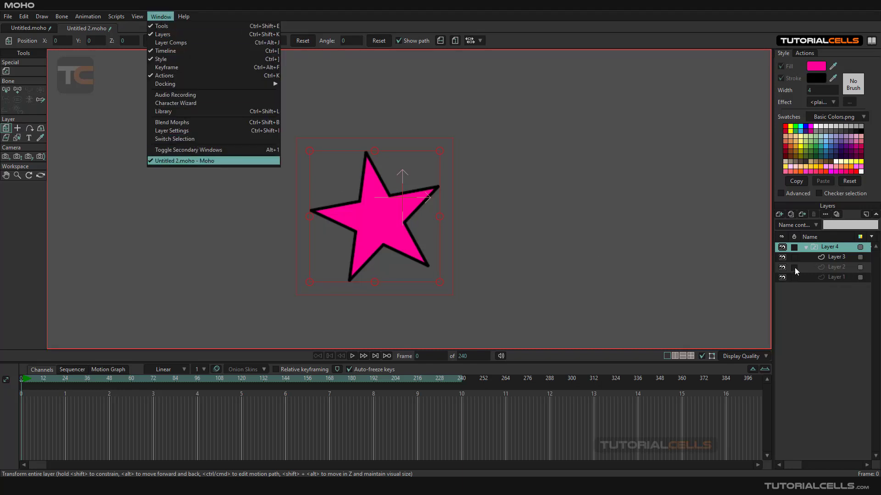
{"action": "left_click", "coordinate": [201, 139]}
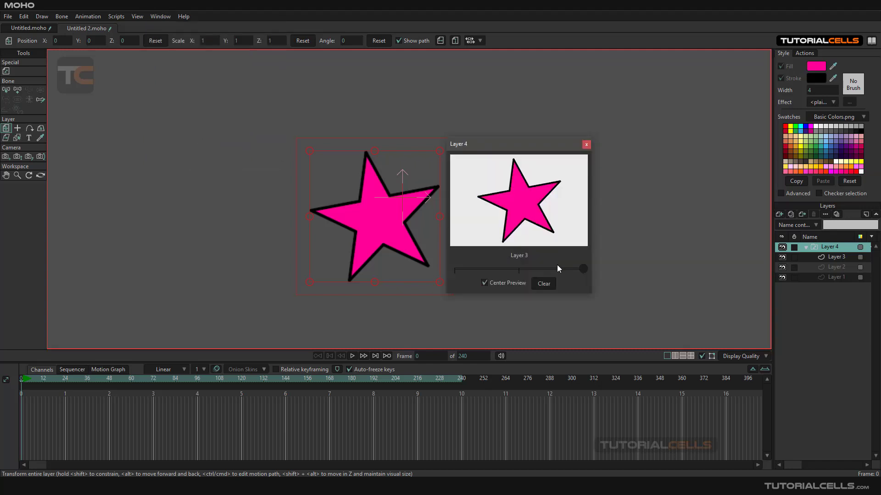
{"action": "left_click_drag", "start_coordinate": [579, 268], "coordinate": [555, 271]}
{"action": "left_click", "coordinate": [587, 145]}
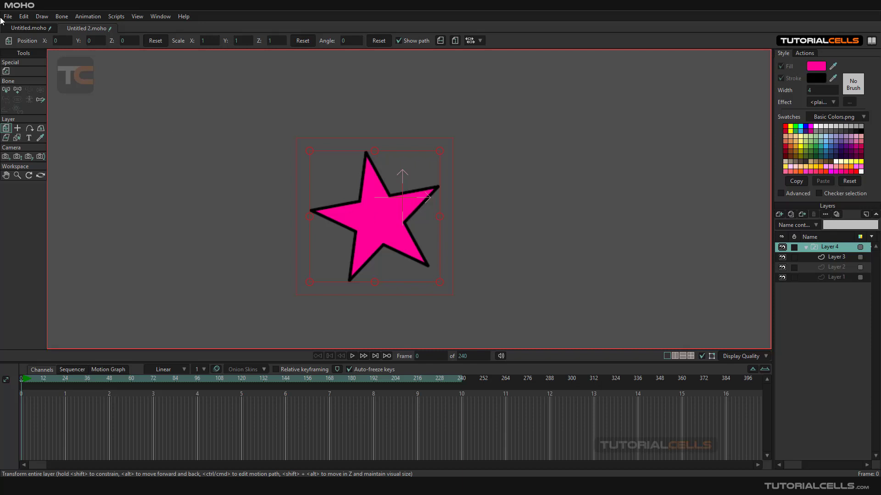
Return to Untitled.moho and examine the mouth switch layer's A, O, E and WQ shapes on the character's face.
{"action": "left_click", "coordinate": [23, 26]}
{"action": "scroll", "coordinate": [268, 169], "scroll_direction": "up", "scroll_amount": 5}
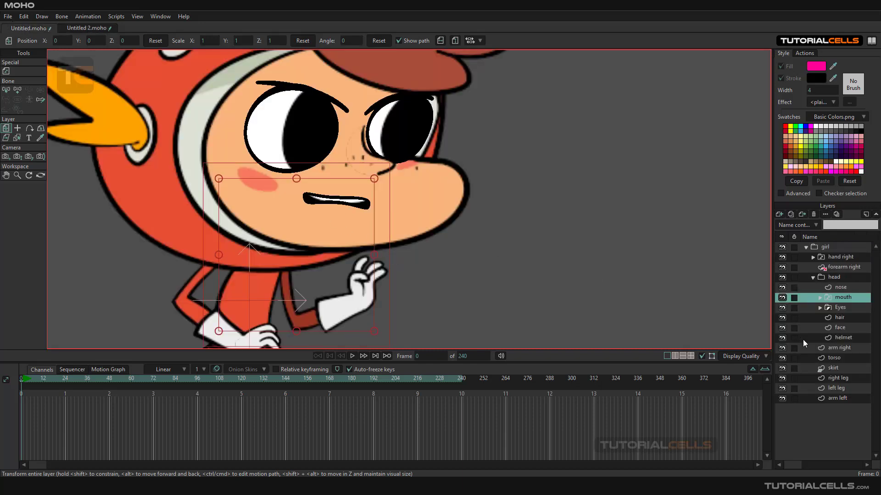
{"action": "left_click", "coordinate": [819, 297]}
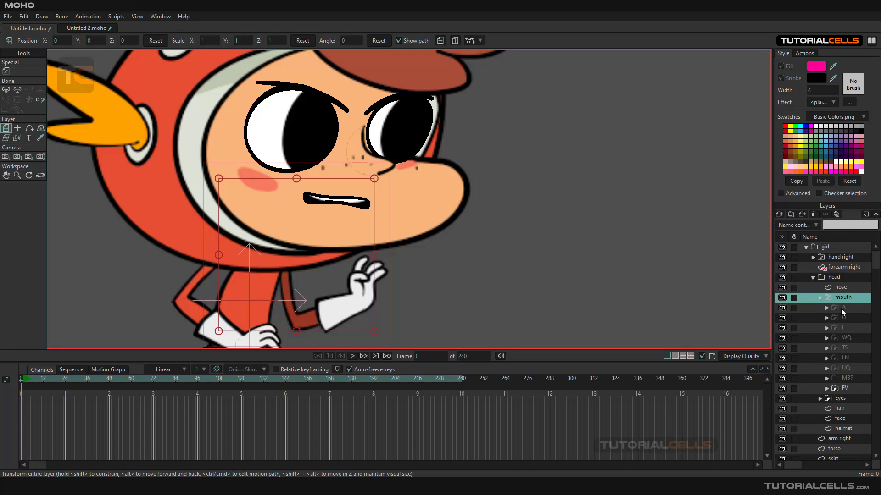
{"action": "left_click", "coordinate": [841, 308]}
{"action": "left_click", "coordinate": [843, 316]}
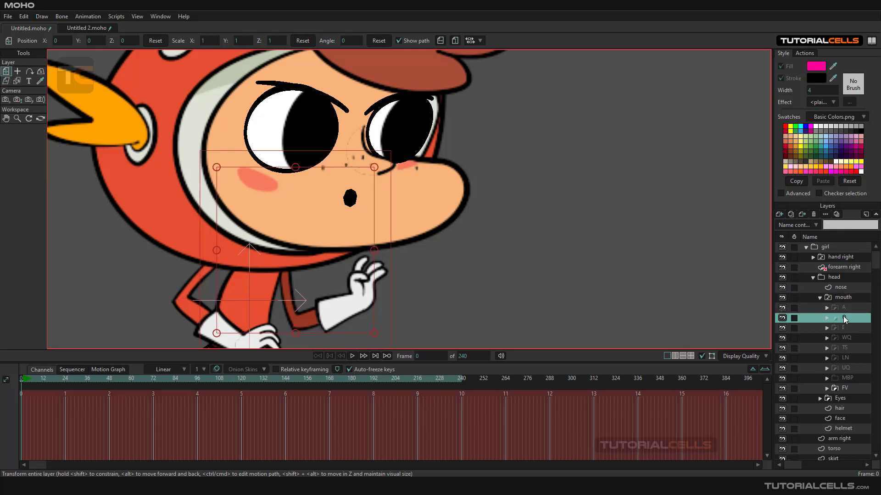
{"action": "left_click", "coordinate": [846, 328]}
{"action": "left_click", "coordinate": [848, 337]}
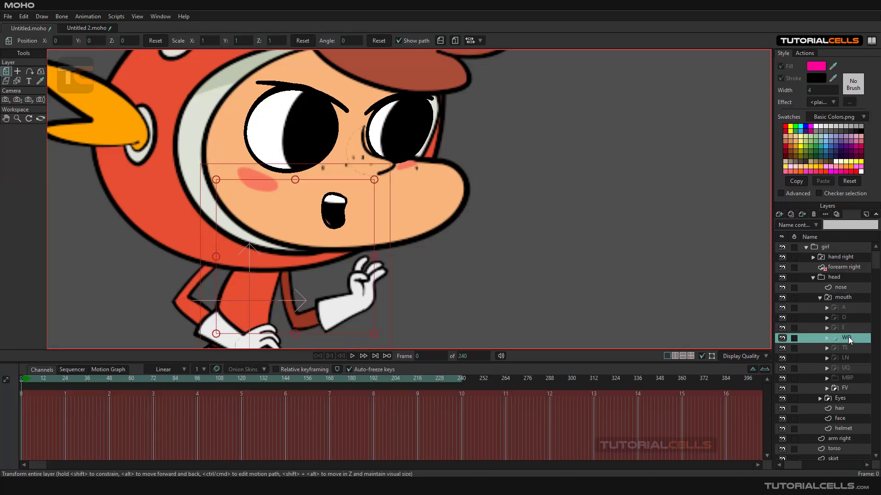
{"action": "left_click", "coordinate": [819, 299]}
{"action": "left_click", "coordinate": [835, 299]}
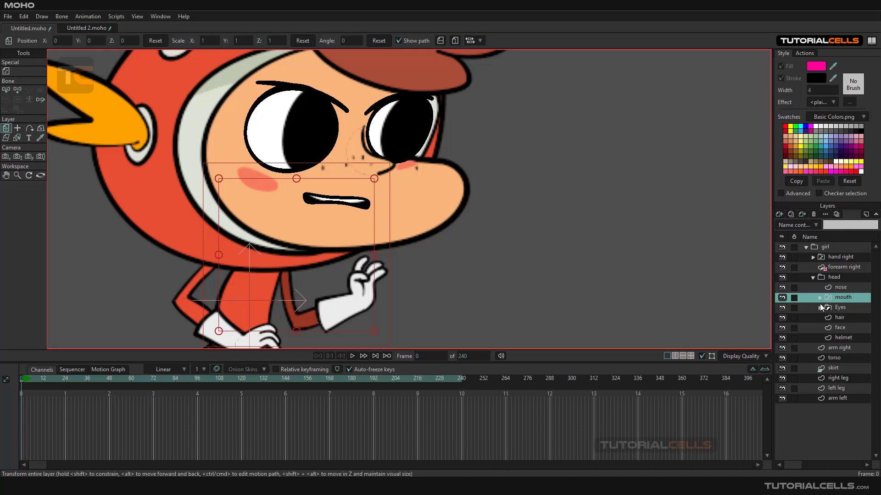
Record a voice clip about 3 seconds long with the Audio Recording tool, keeping the mouth layer selected.
{"action": "scroll", "coordinate": [500, 233], "scroll_direction": "down", "scroll_amount": 1}
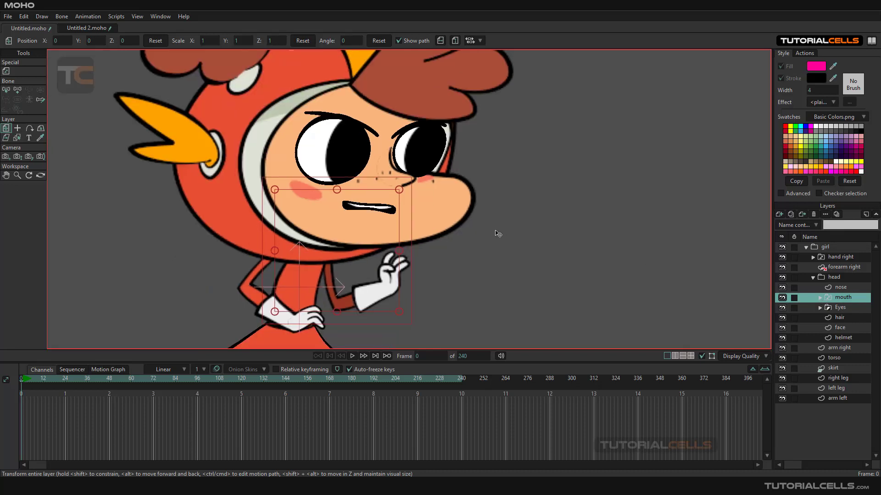
{"action": "left_click_drag", "start_coordinate": [493, 232], "coordinate": [453, 231]}
{"action": "scroll", "coordinate": [451, 232], "scroll_direction": "up", "scroll_amount": 1}
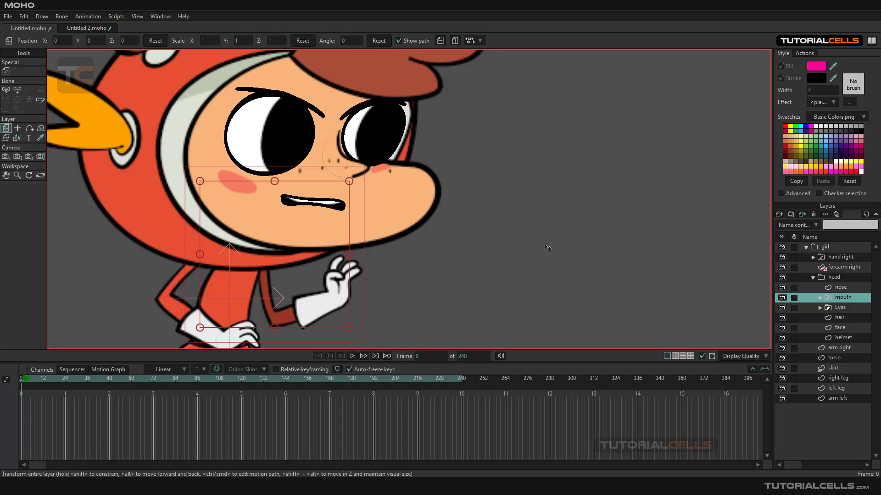
{"action": "left_click", "coordinate": [164, 18]}
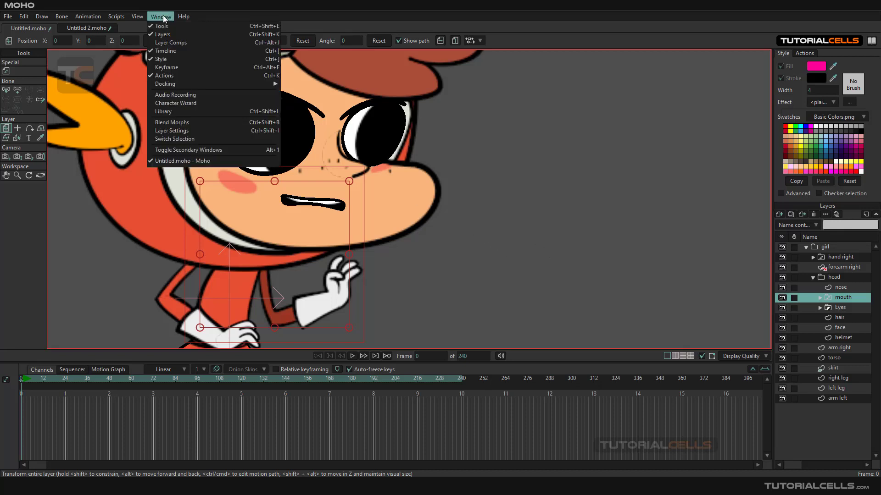
{"action": "left_click", "coordinate": [185, 94]}
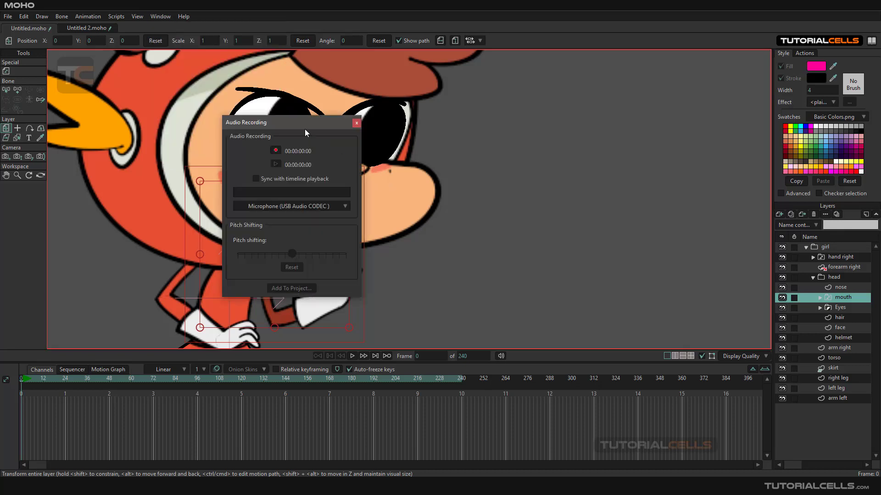
{"action": "left_click_drag", "start_coordinate": [307, 132], "coordinate": [558, 157]}
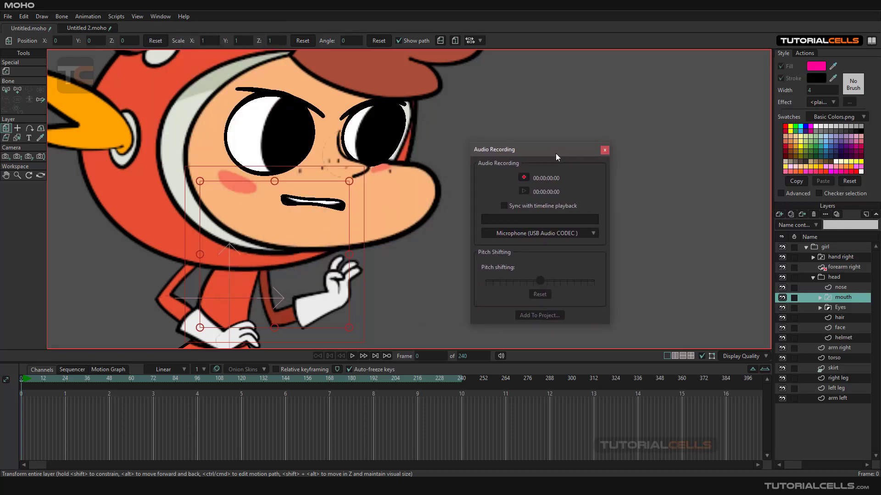
{"action": "left_click", "coordinate": [524, 179]}
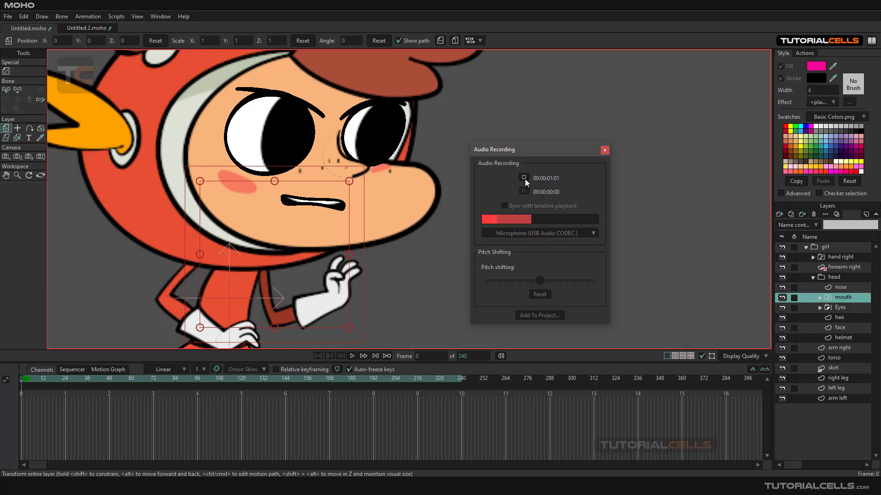
{"action": "left_click", "coordinate": [525, 179]}
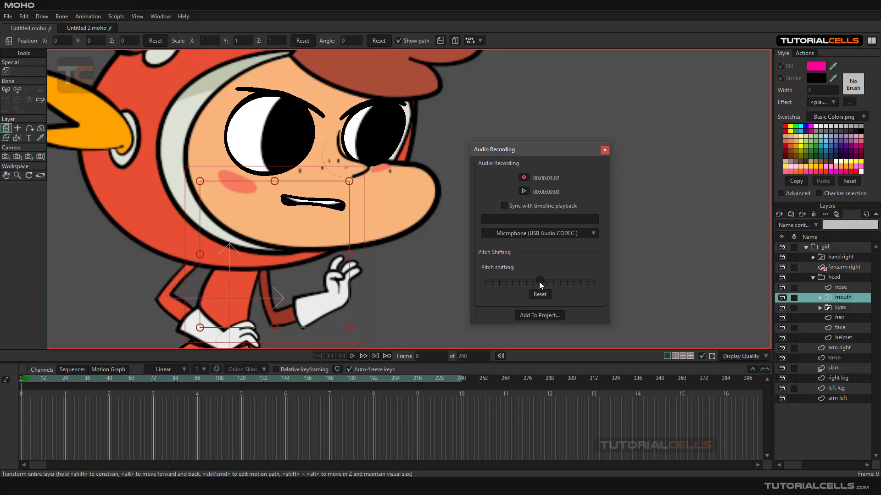
Shift the recording's pitch first lower and finally higher, and add the clip to the project as what is that.wav.
{"action": "left_click_drag", "start_coordinate": [538, 282], "coordinate": [519, 281]}
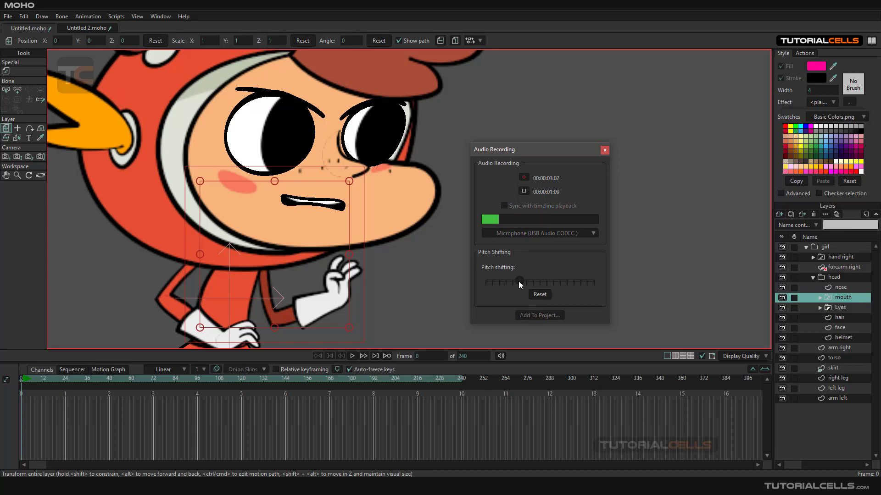
{"action": "left_click_drag", "start_coordinate": [520, 280], "coordinate": [573, 282]}
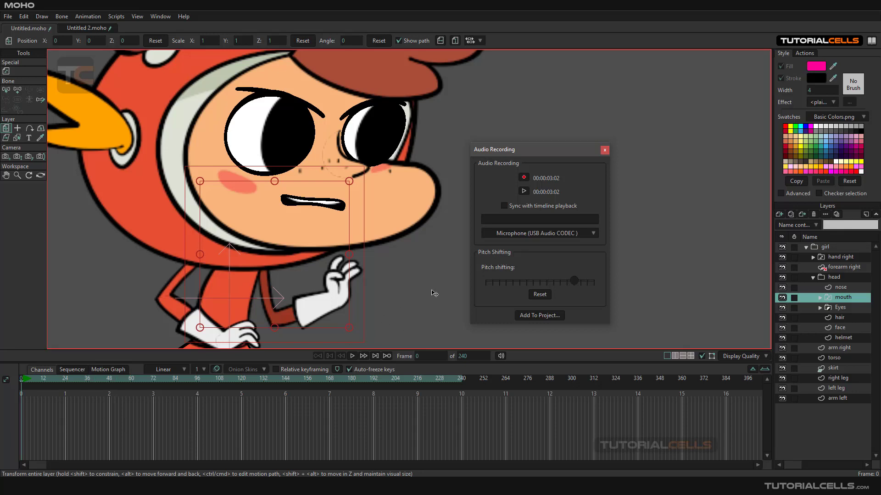
{"action": "left_click", "coordinate": [605, 150]}
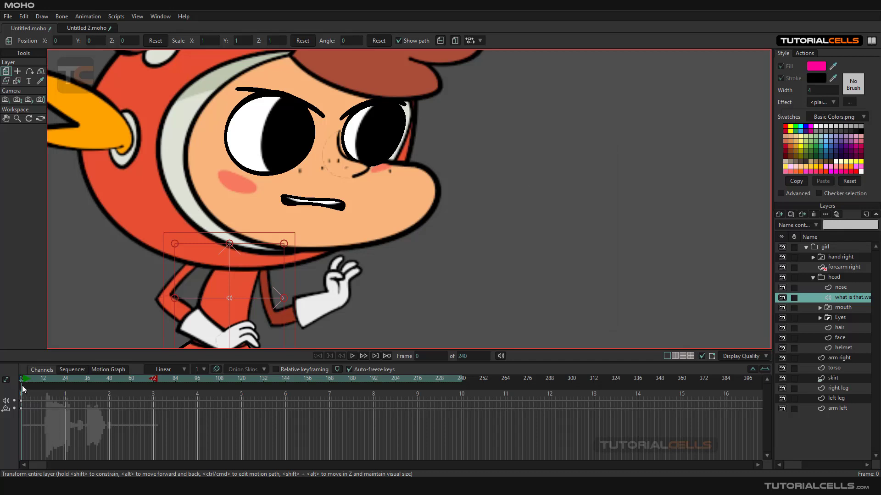
Find the what is that.wav clip in the Sequencer, play it back, and return to the Channels view.
{"action": "left_click", "coordinate": [76, 369]}
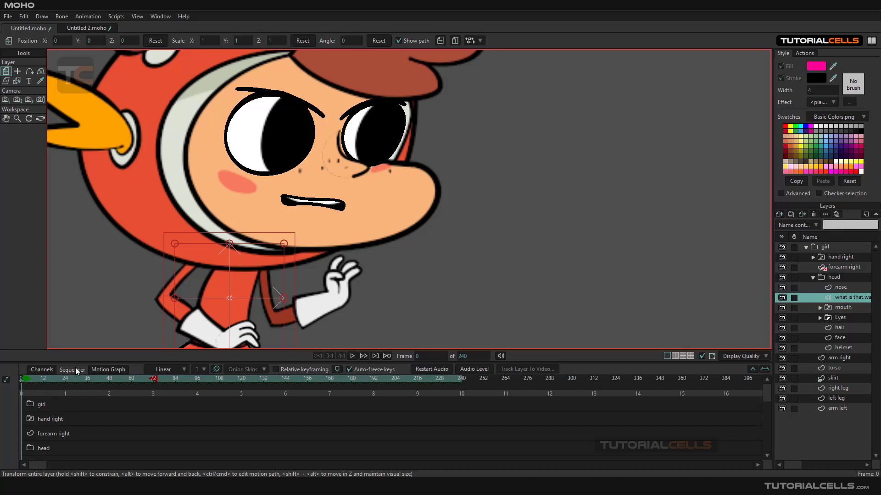
{"action": "scroll", "coordinate": [76, 407], "scroll_direction": "down", "scroll_amount": 1}
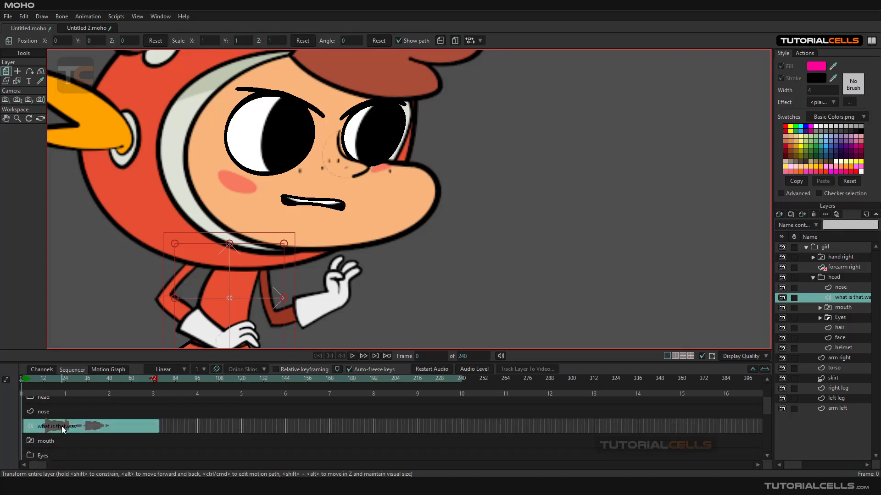
{"action": "left_click", "coordinate": [351, 357]}
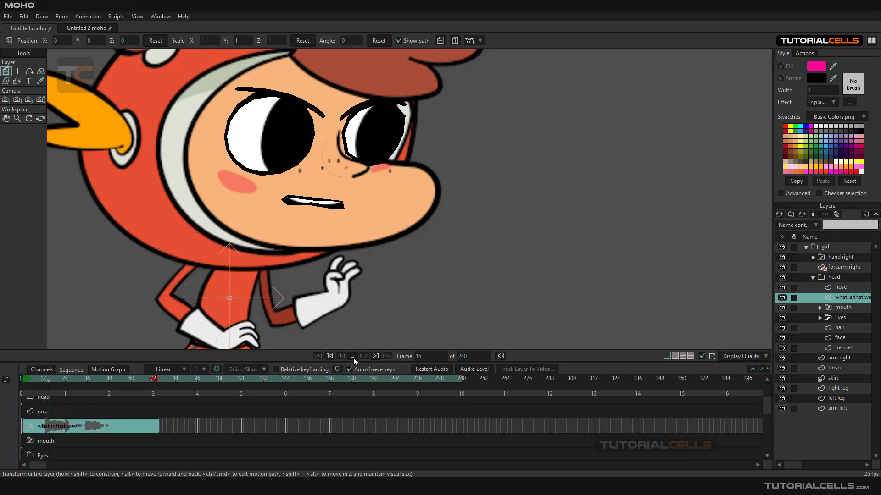
{"action": "left_click", "coordinate": [352, 357]}
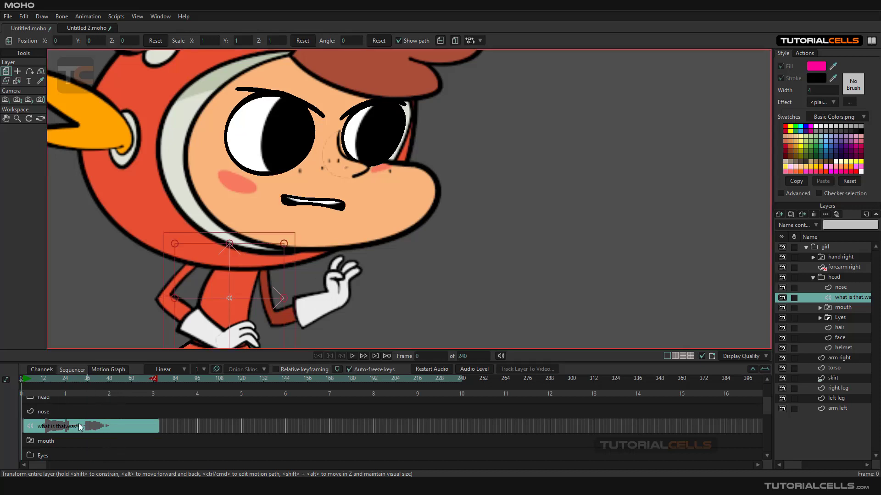
{"action": "left_click", "coordinate": [46, 369]}
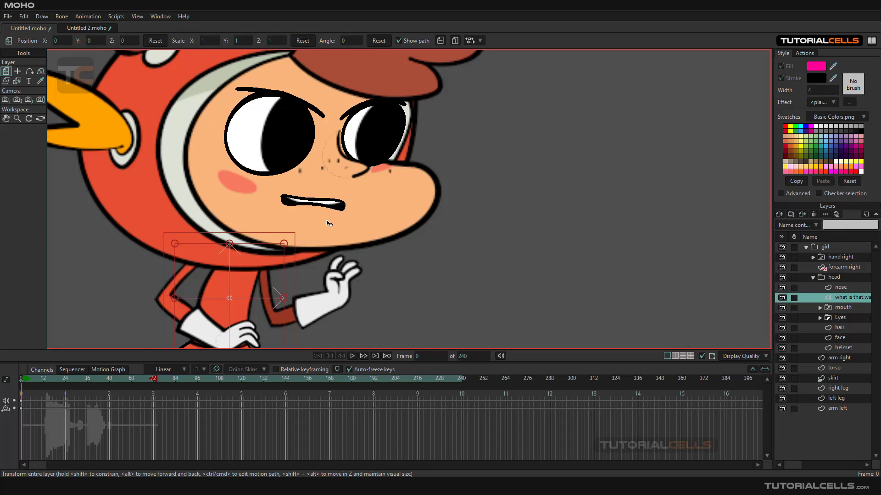
Examine where the audio layer sits in the hierarchy by collapsing and re-expanding the head and girl groups.
{"action": "left_click", "coordinate": [813, 277]}
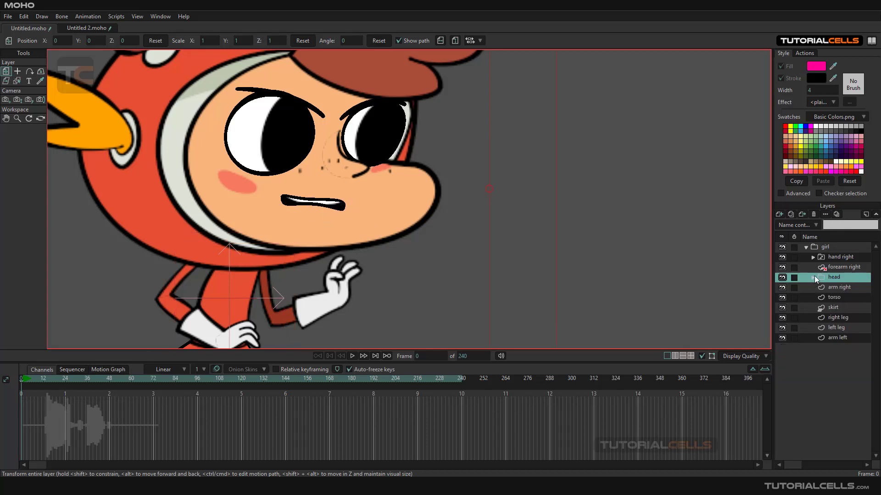
{"action": "left_click", "coordinate": [806, 247]}
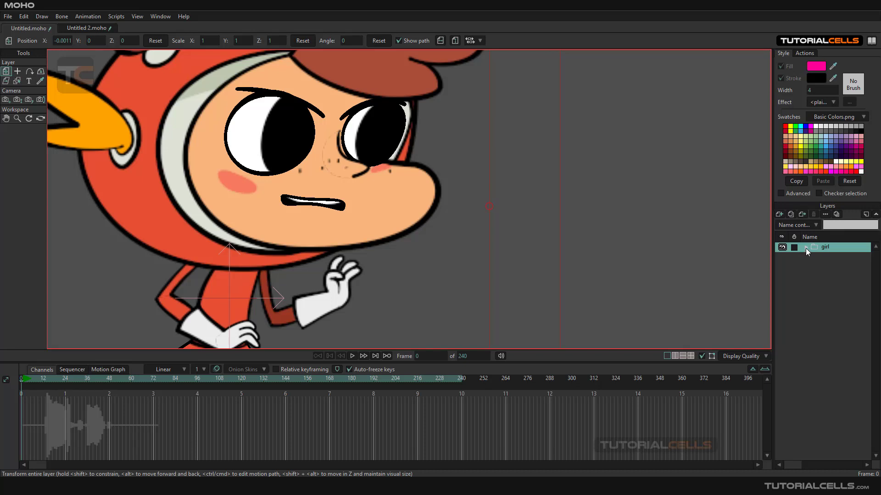
{"action": "left_click", "coordinate": [807, 248]}
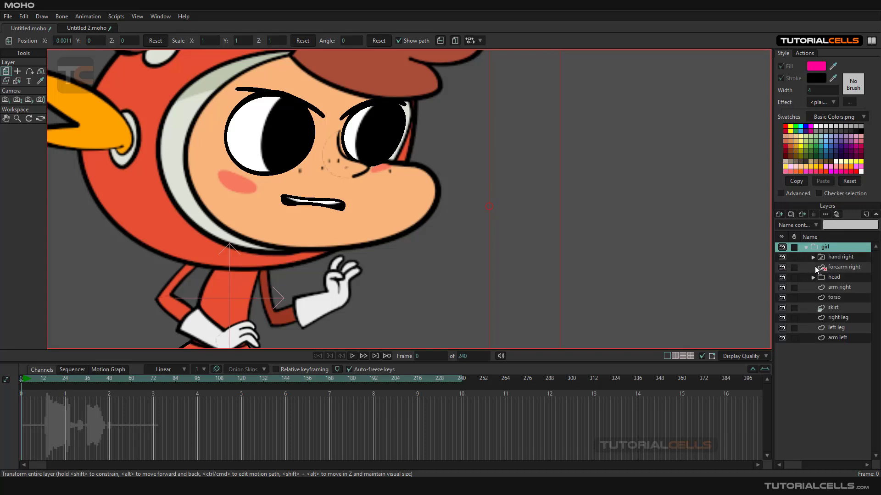
{"action": "left_click", "coordinate": [829, 278]}
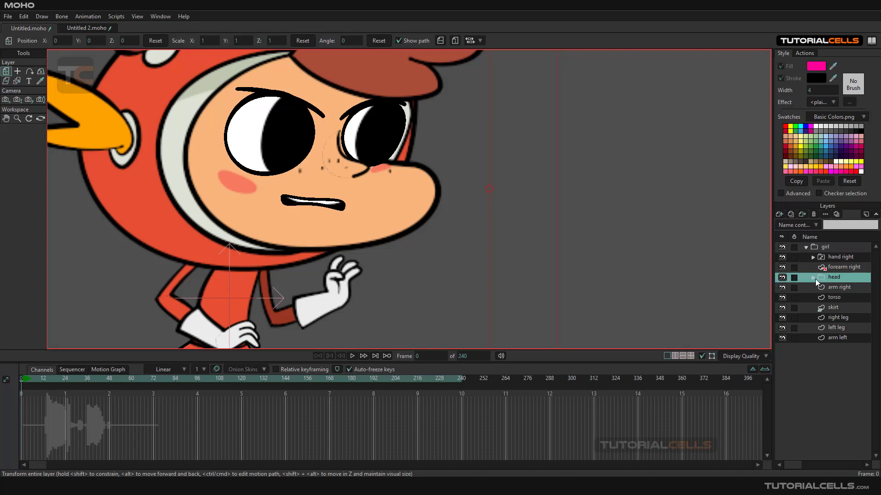
{"action": "left_click", "coordinate": [814, 278]}
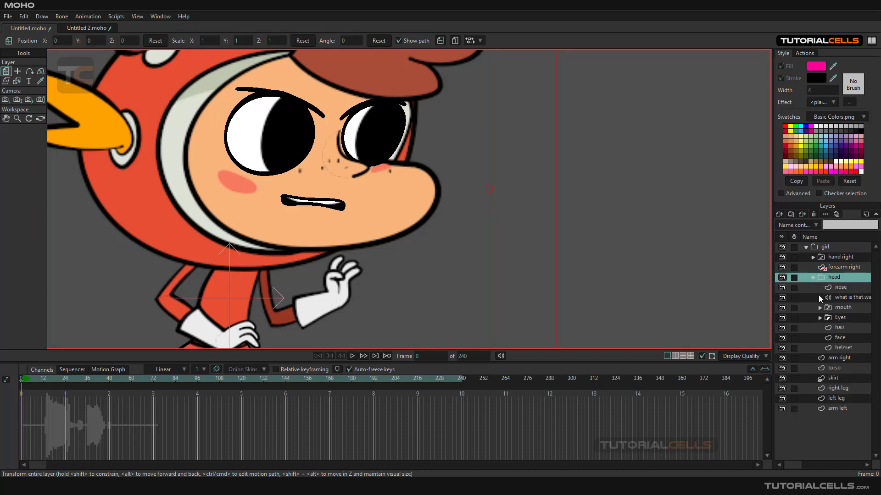
Enter "what is that" as the spoken text in the what is that.wav layer's audio settings for more accurate lip-syncing.
{"action": "left_click", "coordinate": [847, 298]}
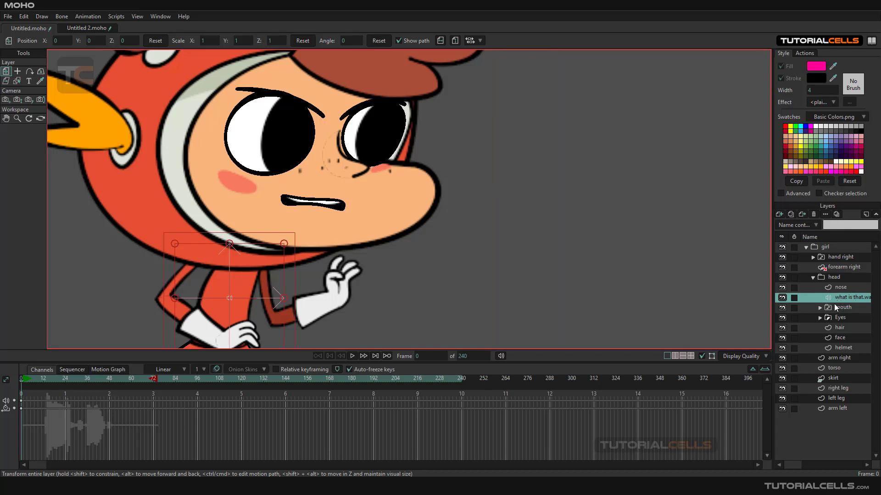
{"action": "left_click", "coordinate": [838, 307]}
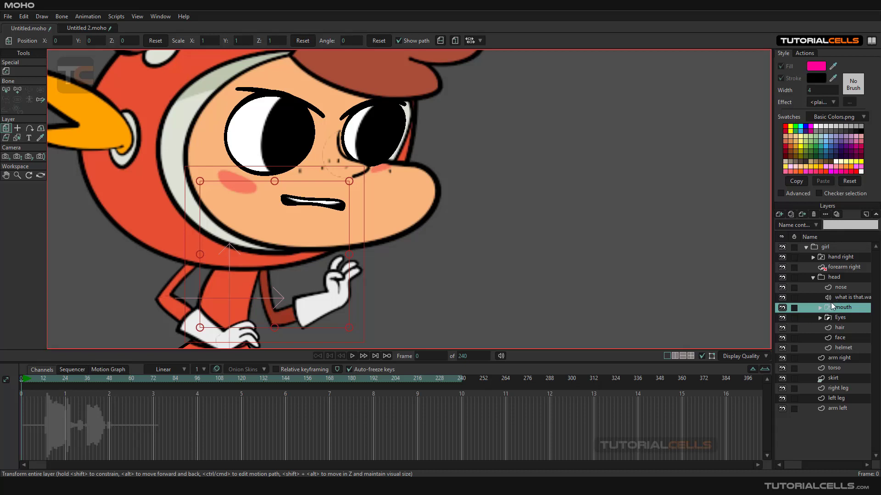
{"action": "left_click", "coordinate": [839, 298]}
{"action": "double_click", "coordinate": [838, 298]}
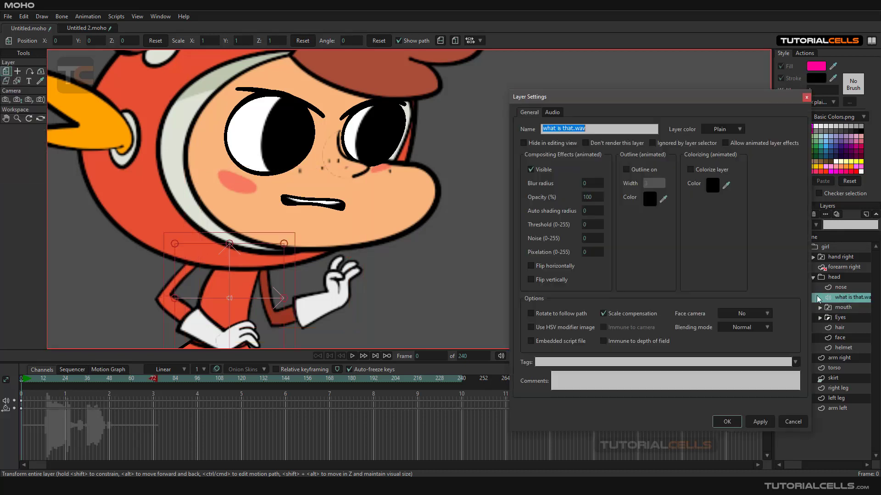
{"action": "left_click", "coordinate": [552, 113]}
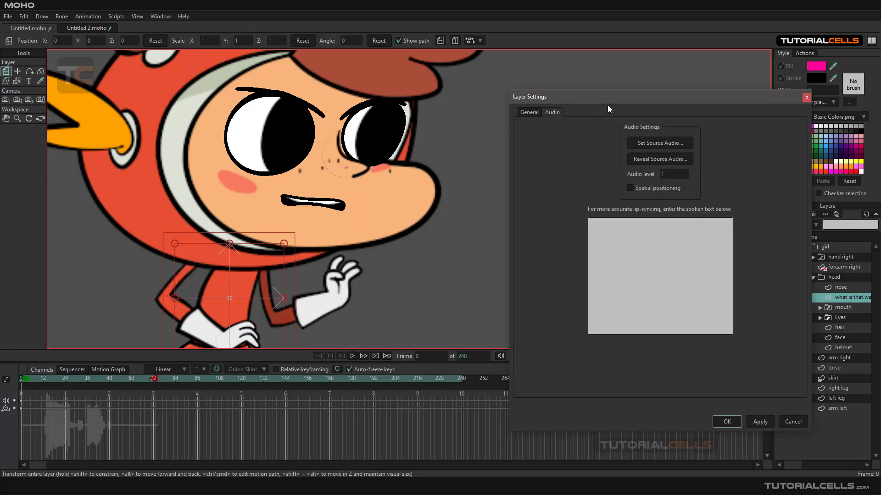
{"action": "left_click_drag", "start_coordinate": [607, 97], "coordinate": [544, 85]}
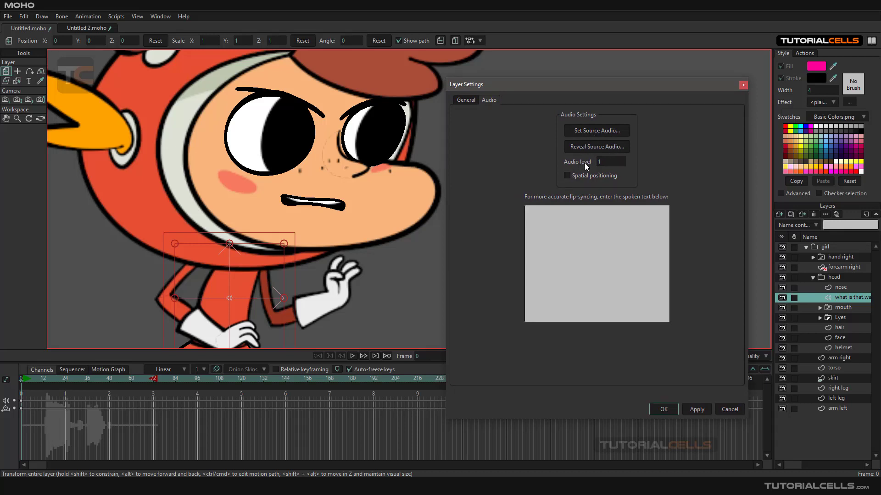
{"action": "left_click", "coordinate": [550, 210]}
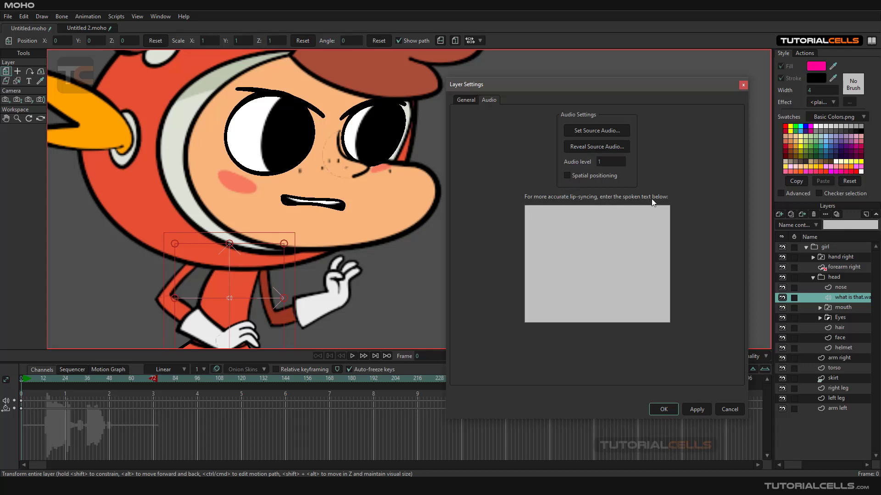
{"action": "type", "text": "what is that"}
{"action": "left_click", "coordinate": [658, 409]}
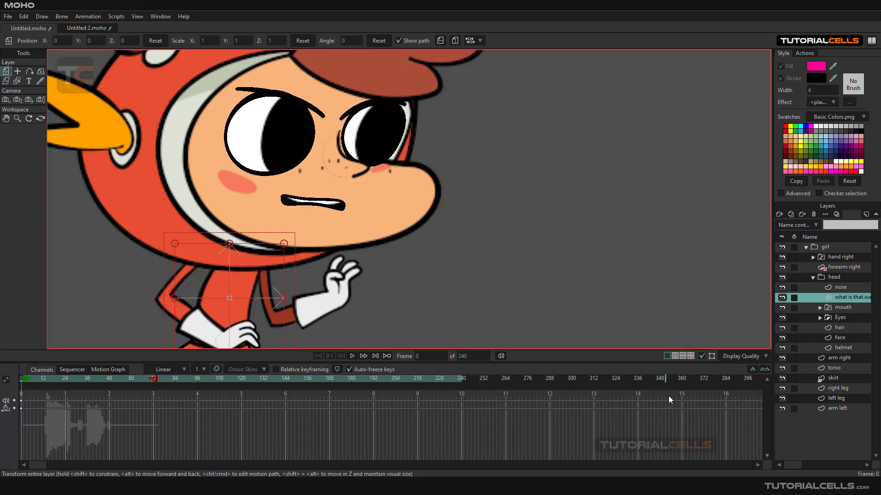
Set the mouth layer's audio sync source to what is that.wav and enable sub-layer interpolation.
{"action": "left_click", "coordinate": [827, 307]}
{"action": "double_click", "coordinate": [829, 308]}
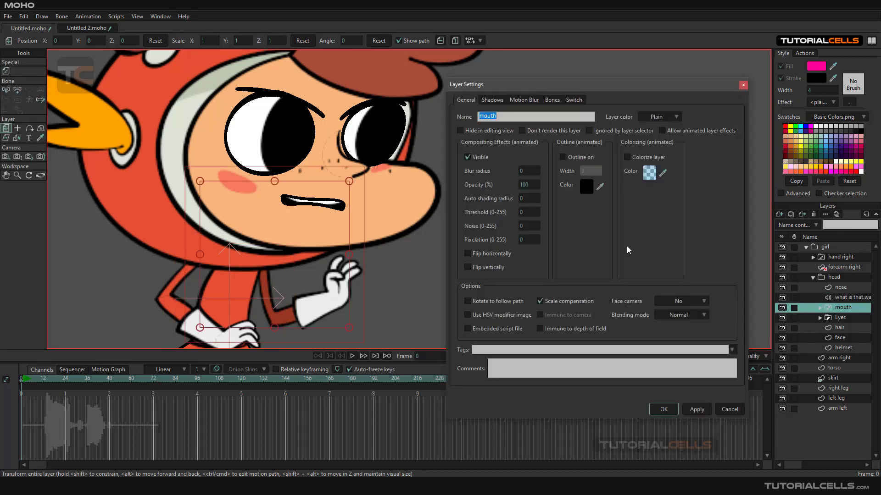
{"action": "left_click", "coordinate": [573, 100]}
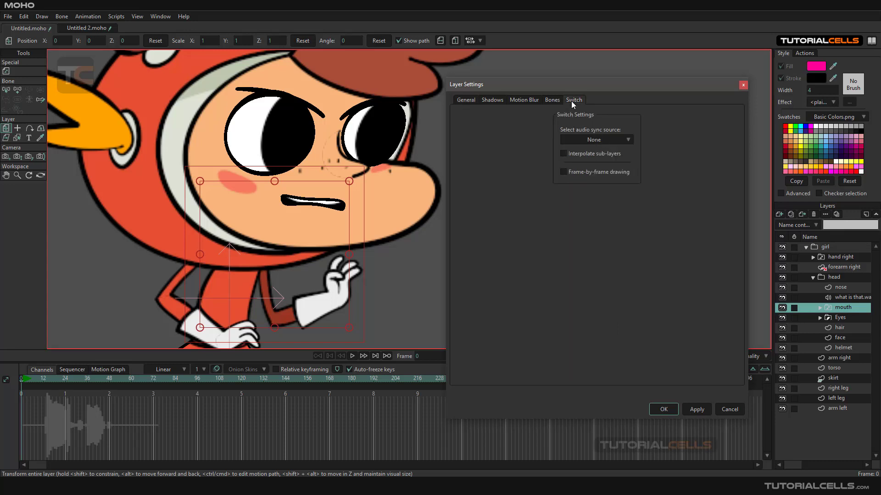
{"action": "left_click_drag", "start_coordinate": [603, 84], "coordinate": [599, 74]}
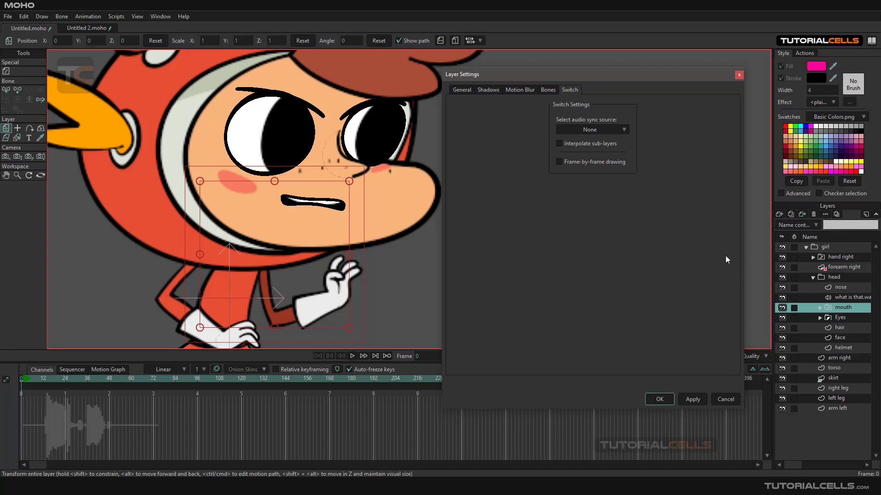
{"action": "left_click", "coordinate": [613, 131]}
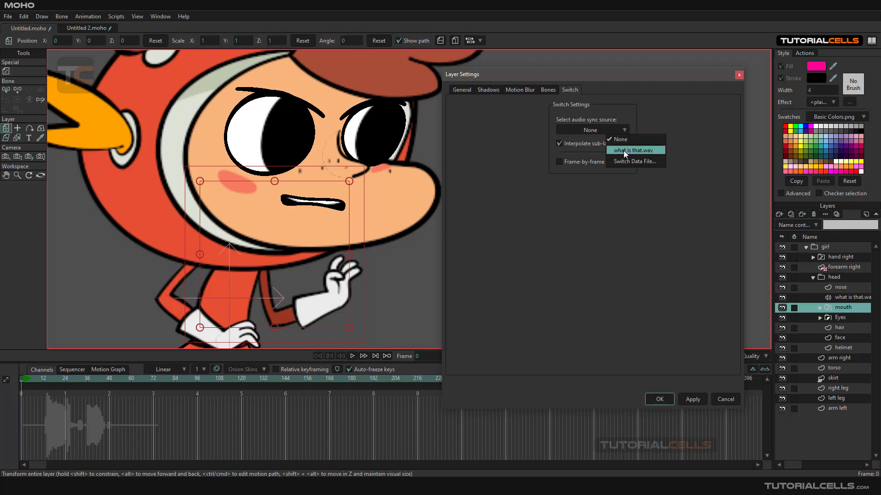
{"action": "left_click", "coordinate": [624, 152]}
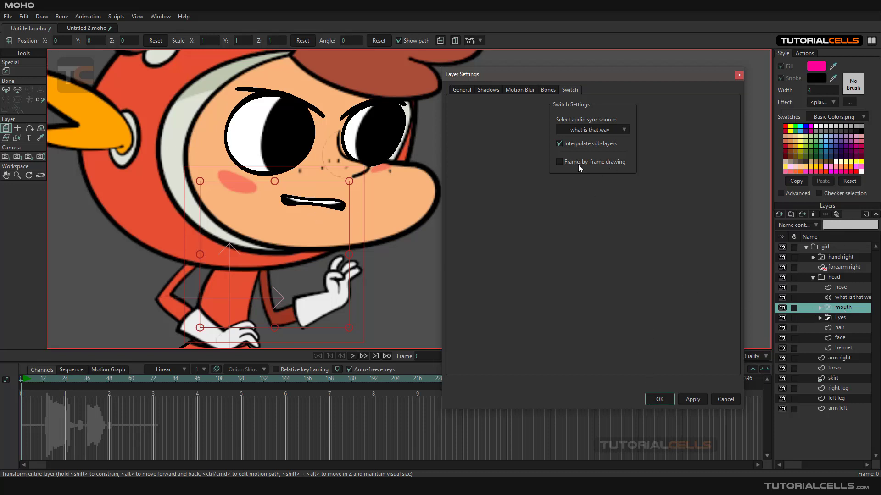
{"action": "left_click", "coordinate": [659, 399]}
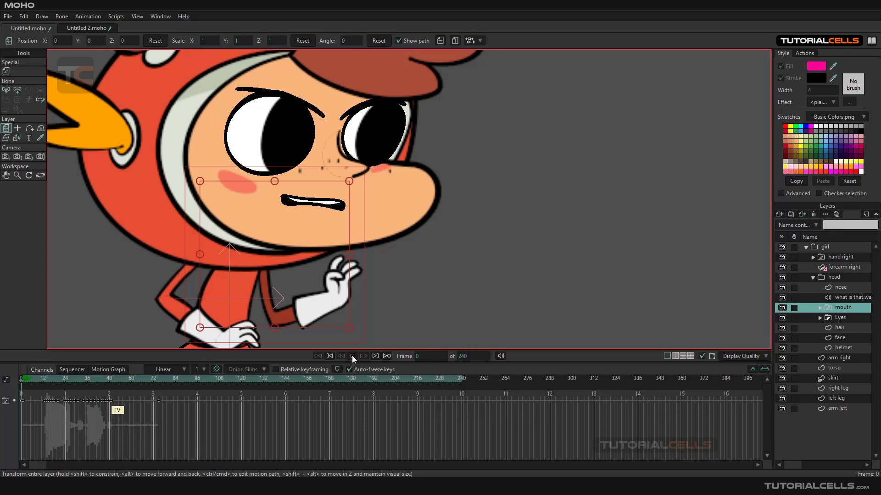
Play back the mouth's lip sync with the recorded voice and return the playhead to frame 1.
{"action": "left_click", "coordinate": [352, 356]}
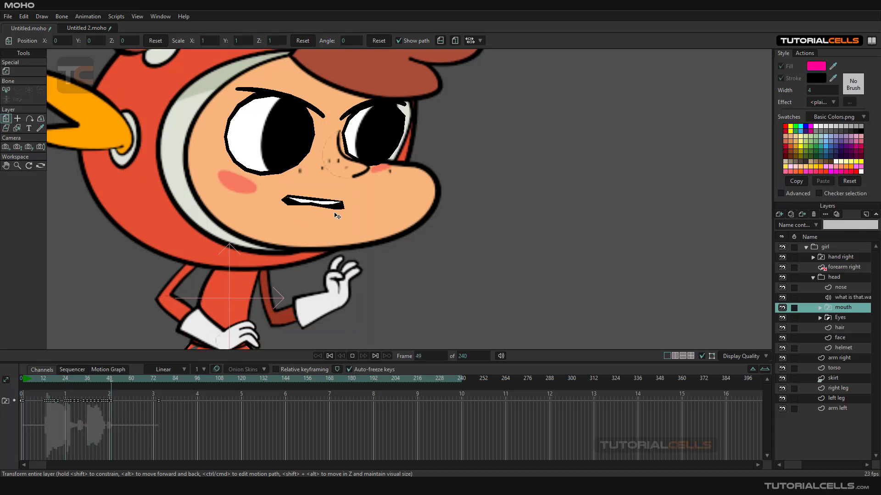
{"action": "left_click", "coordinate": [352, 356]}
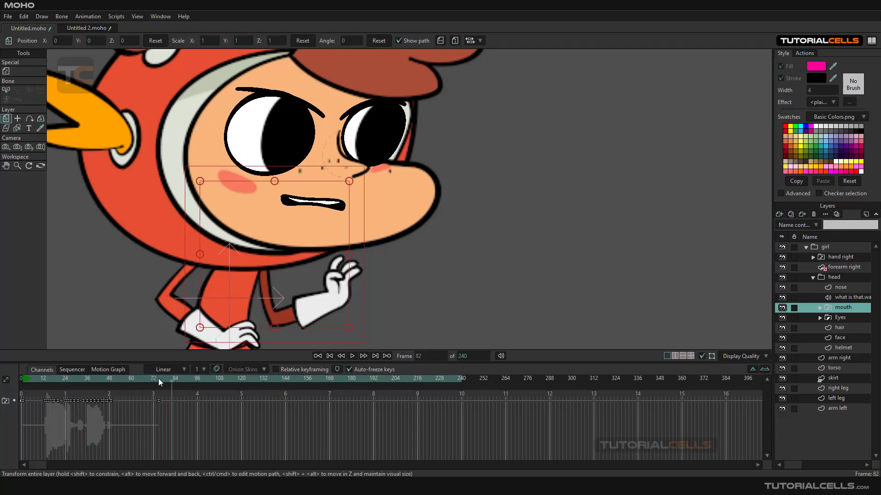
{"action": "left_click_drag", "start_coordinate": [172, 381], "coordinate": [23, 384]}
Shift the what is that.wav clip about 8 frames earlier in the Sequencer.
{"action": "left_click", "coordinate": [73, 370]}
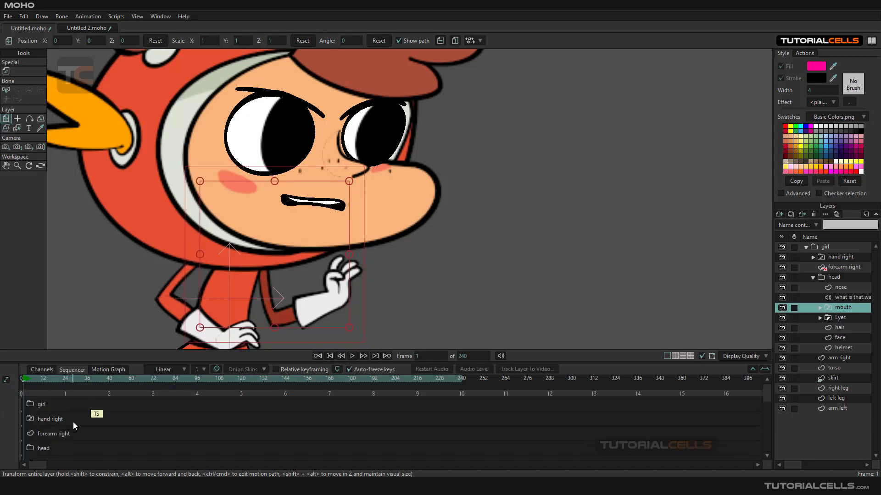
{"action": "scroll", "coordinate": [73, 421], "scroll_direction": "down", "scroll_amount": 3}
{"action": "left_click", "coordinate": [122, 436]}
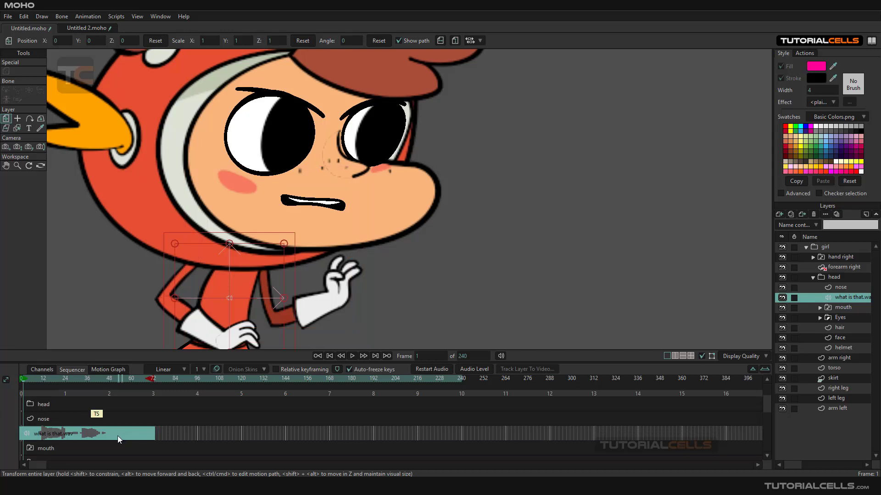
{"action": "left_click_drag", "start_coordinate": [117, 436], "coordinate": [105, 434]}
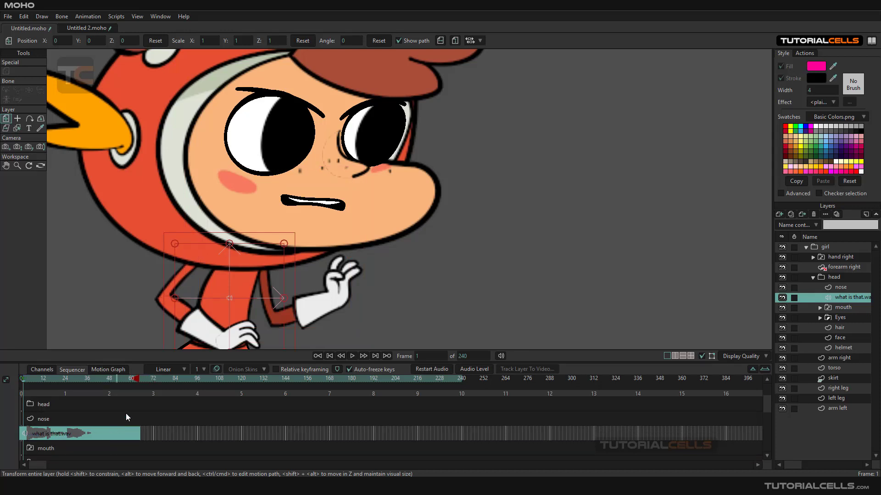
Play back the mouth animation against the shifted clip and return to frame 4 in the Channels view.
{"action": "left_click", "coordinate": [352, 356]}
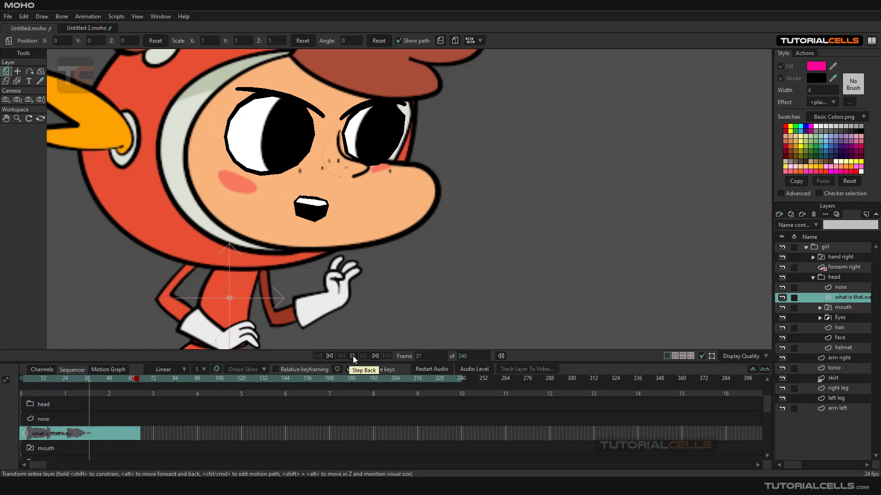
{"action": "left_click", "coordinate": [353, 356]}
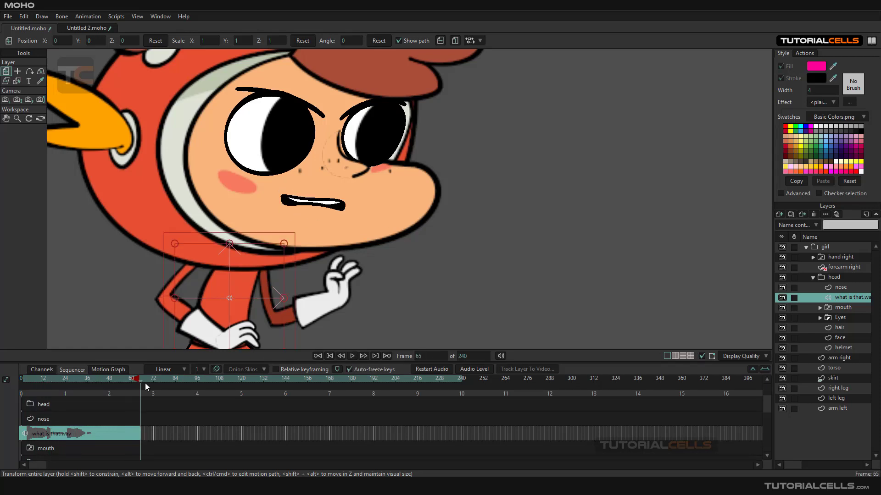
{"action": "left_click_drag", "start_coordinate": [141, 381], "coordinate": [29, 381]}
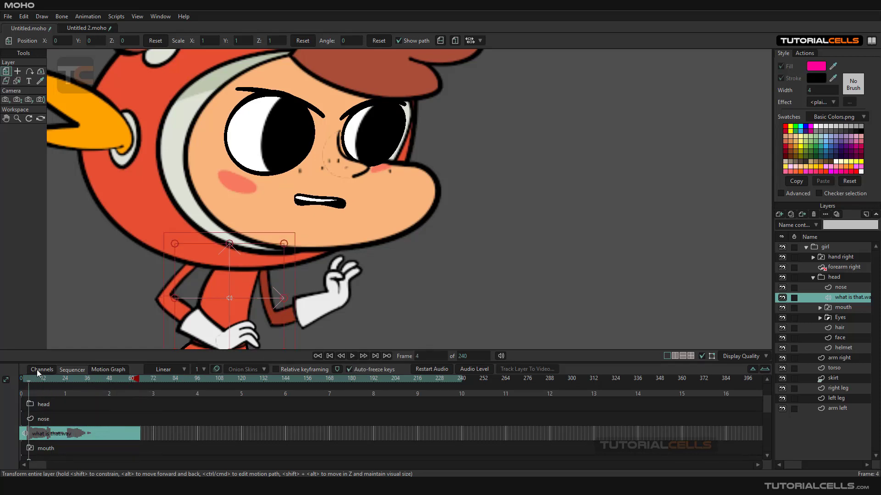
{"action": "left_click", "coordinate": [37, 369]}
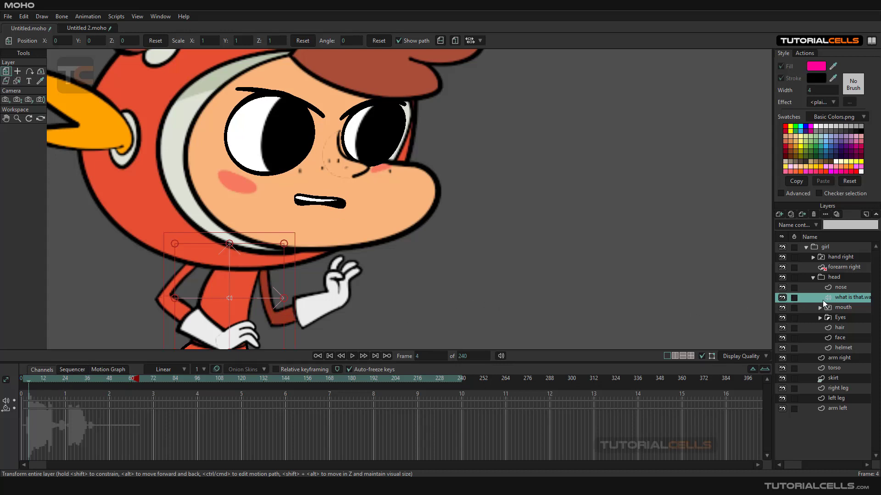
{"action": "double_click", "coordinate": [816, 300]}
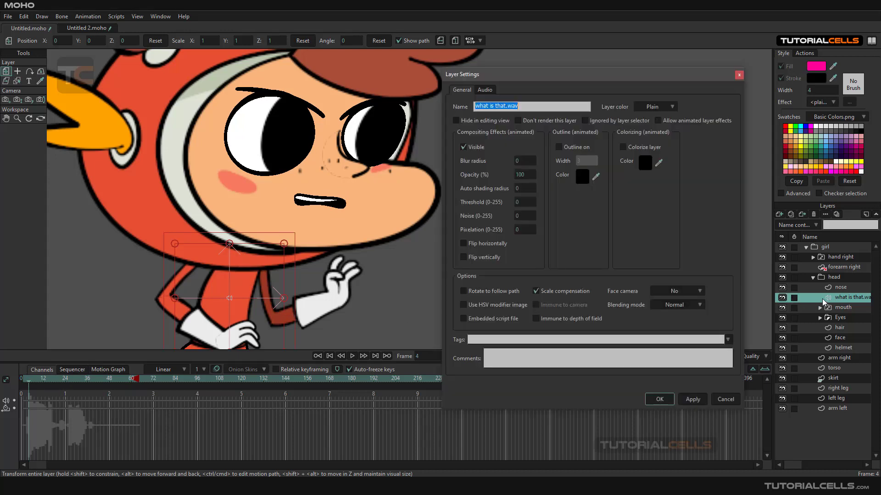
{"action": "left_click", "coordinate": [739, 76]}
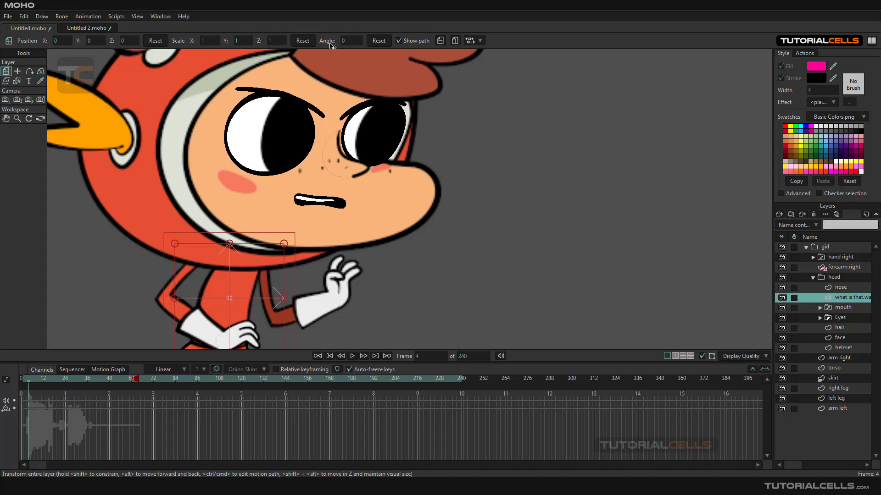
{"action": "left_click", "coordinate": [163, 17]}
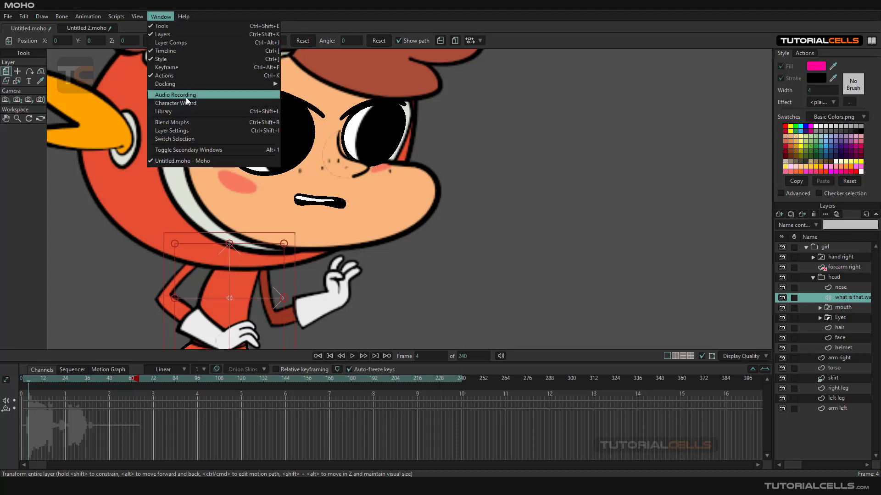
{"action": "left_click", "coordinate": [838, 298]}
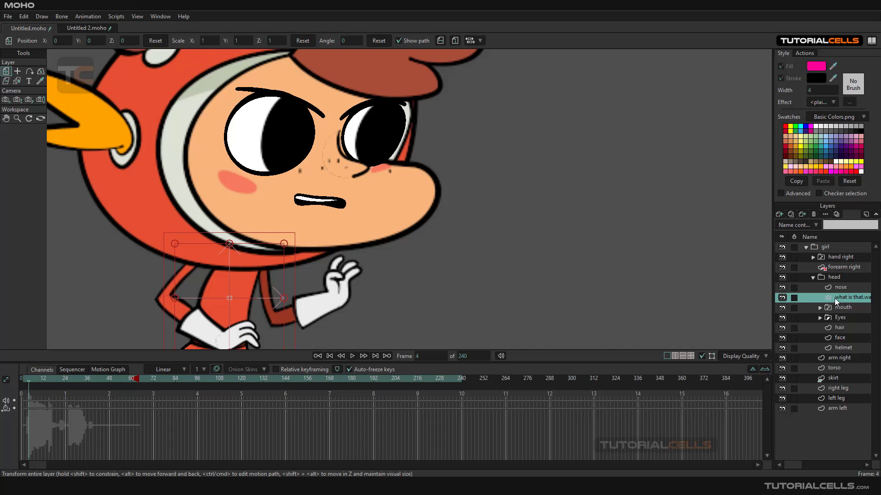
Review the spoken text in the what is that.wav layer's audio settings and close the settings.
{"action": "double_click", "coordinate": [835, 298]}
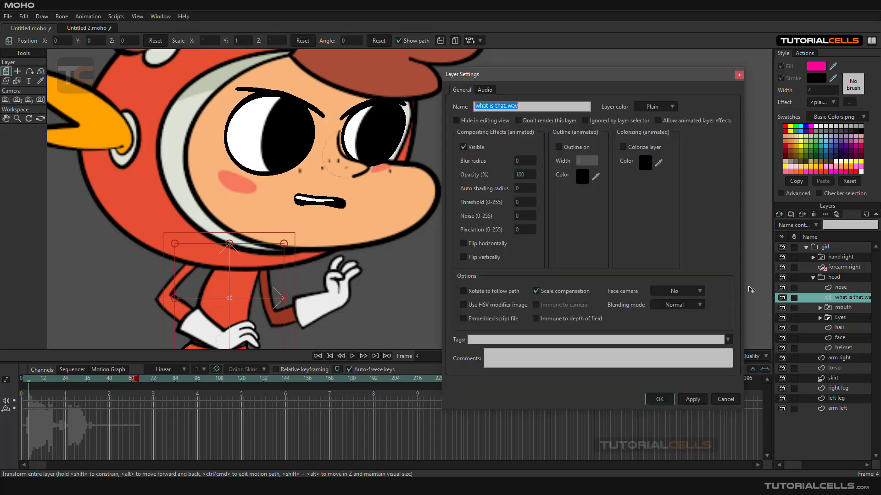
{"action": "left_click", "coordinate": [486, 90]}
{"action": "left_click", "coordinate": [464, 89]}
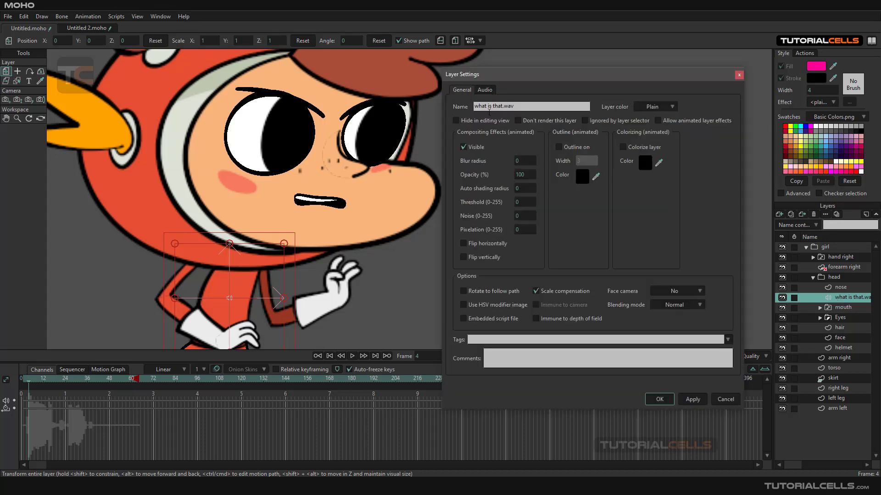
{"action": "left_click", "coordinate": [485, 91]}
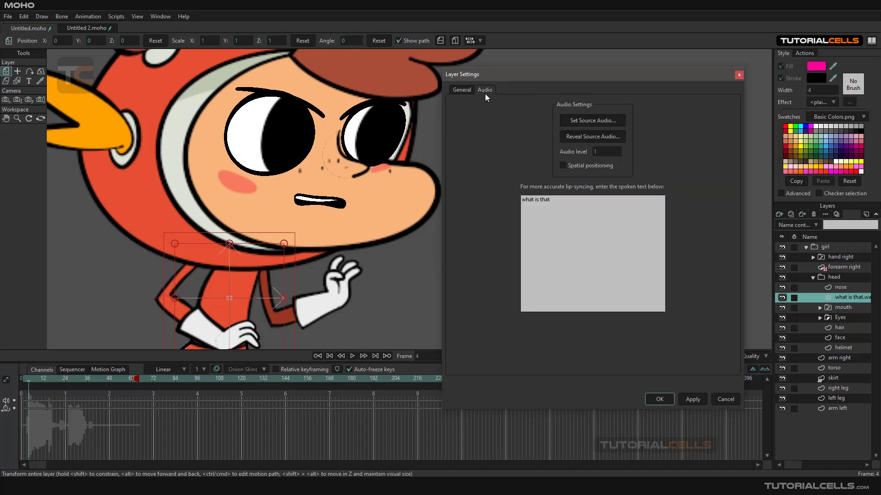
{"action": "left_click_drag", "start_coordinate": [557, 201], "coordinate": [515, 199]}
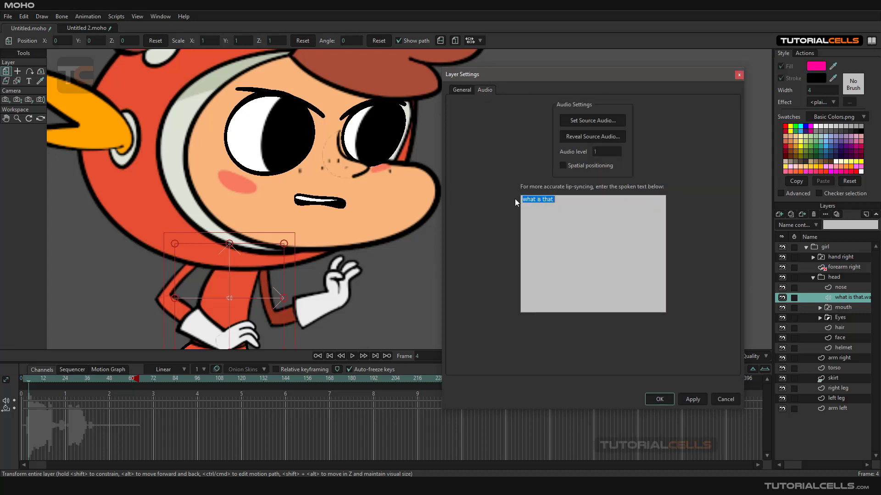
{"action": "left_click", "coordinate": [535, 210]}
{"action": "left_click", "coordinate": [659, 399]}
Reassign what is that.wav as the mouth layer's audio sync source and apply it to match the shifted clip.
{"action": "left_click", "coordinate": [828, 307]}
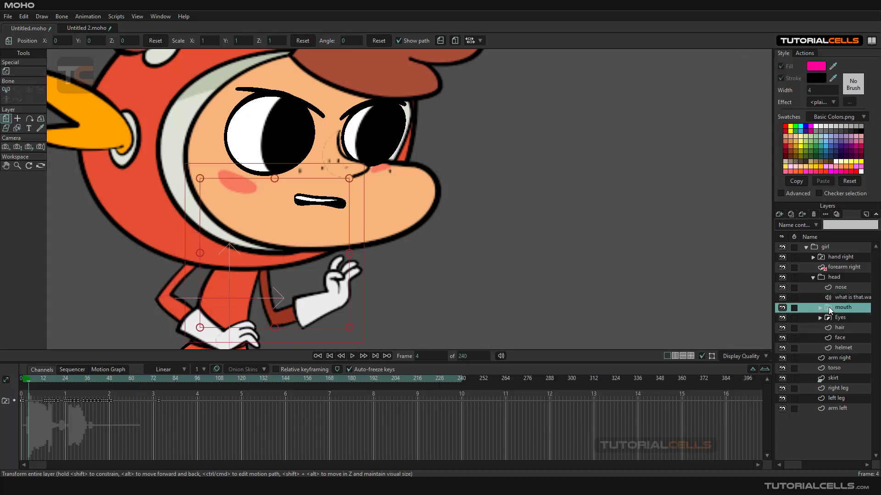
{"action": "double_click", "coordinate": [828, 307]}
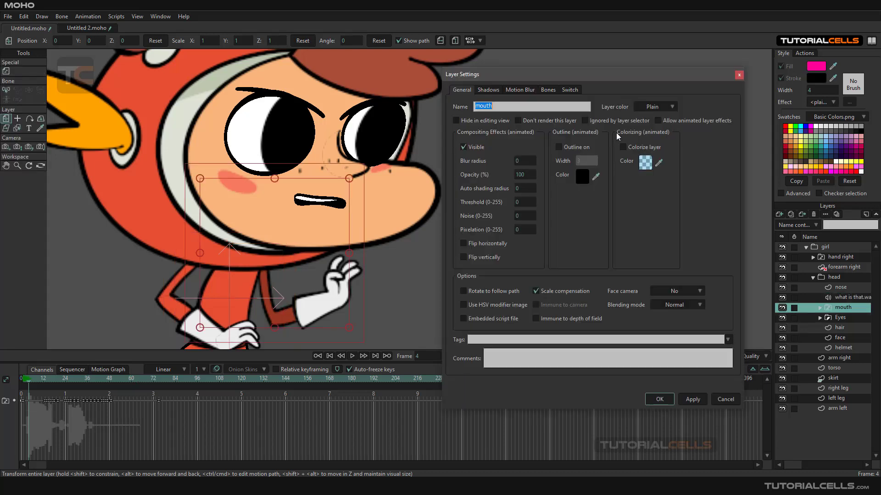
{"action": "left_click", "coordinate": [569, 89]}
{"action": "left_click_drag", "start_coordinate": [583, 73], "coordinate": [589, 73]}
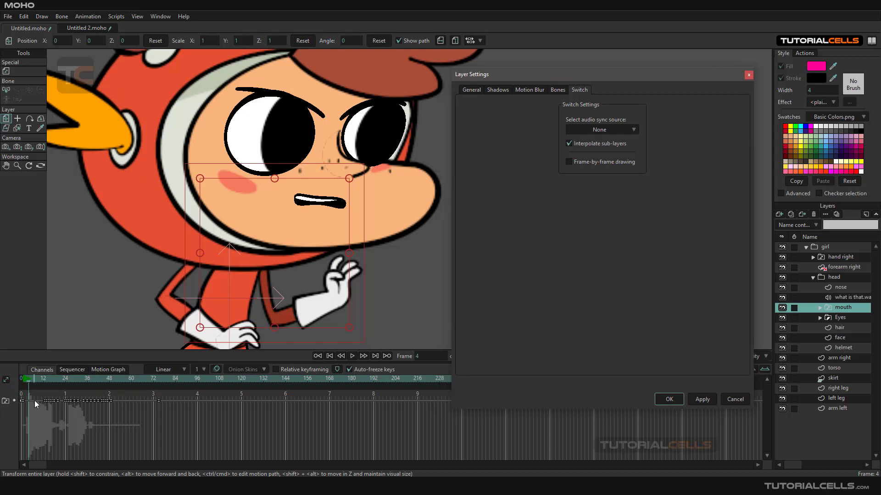
{"action": "left_click", "coordinate": [609, 130]}
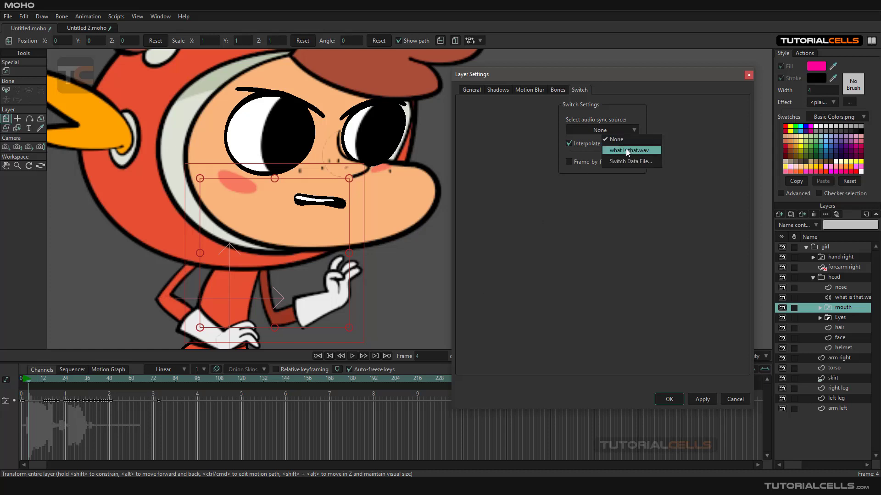
{"action": "left_click", "coordinate": [626, 149]}
{"action": "left_click", "coordinate": [702, 399]}
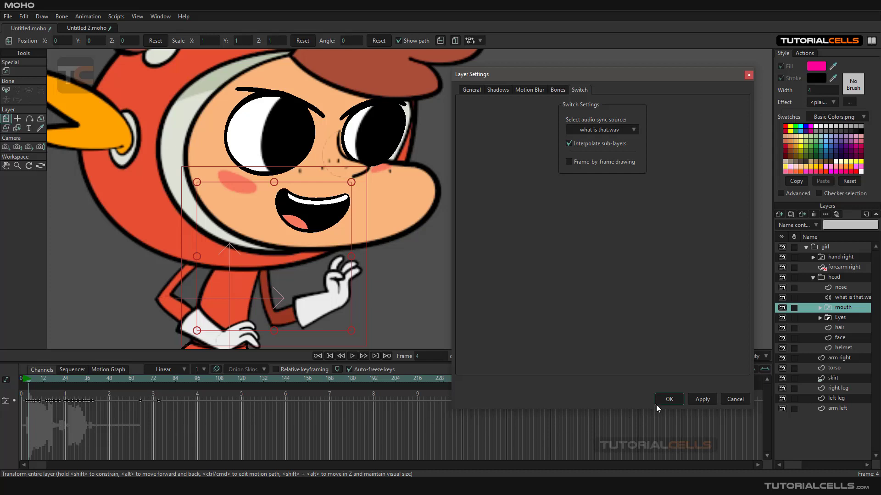
Play back the re-synced mouth animation in the Sequencer and return to frame 4 in the Channels view.
{"action": "left_click", "coordinate": [668, 400]}
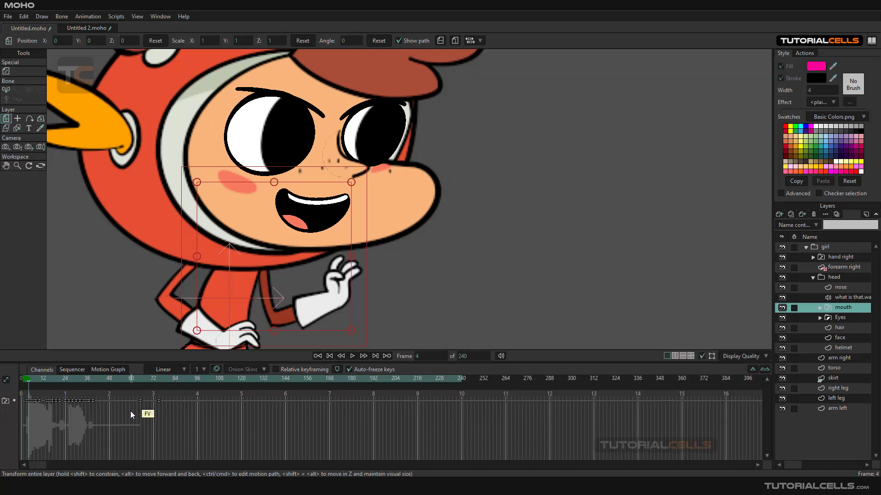
{"action": "left_click_drag", "start_coordinate": [131, 411], "coordinate": [160, 398]}
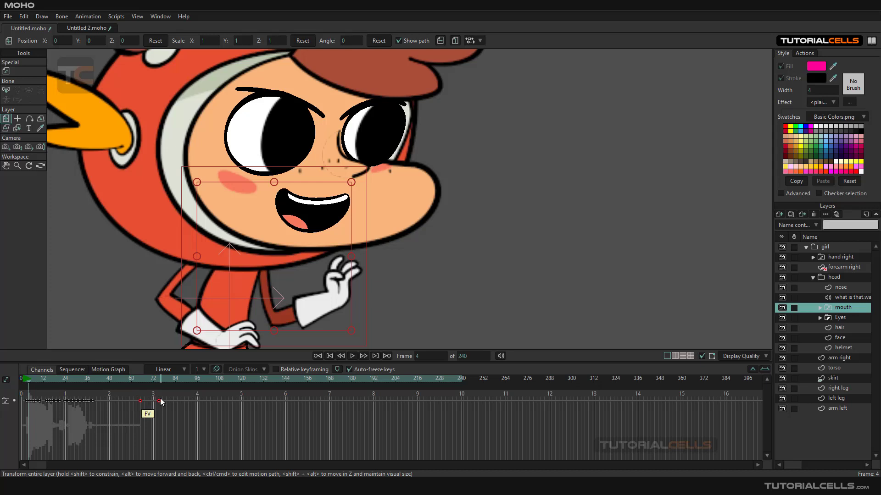
{"action": "left_click", "coordinate": [68, 369]}
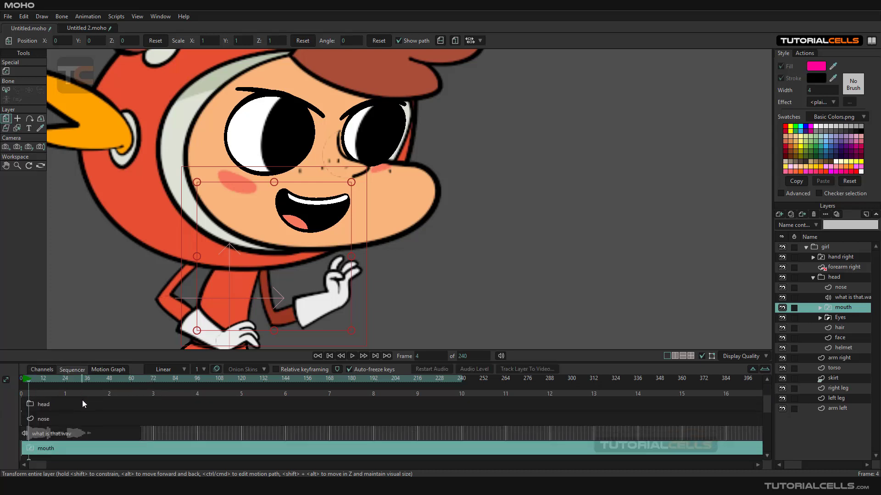
{"action": "scroll", "coordinate": [81, 400], "scroll_direction": "down", "scroll_amount": 1}
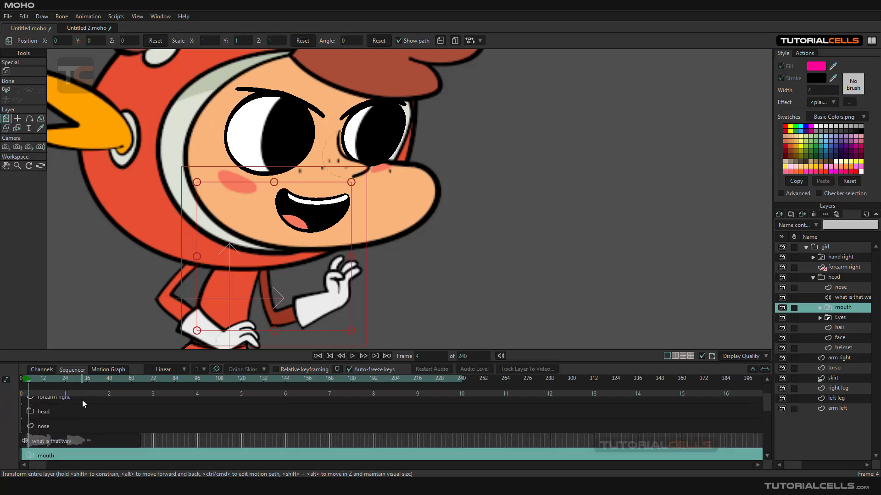
{"action": "left_click", "coordinate": [353, 356]}
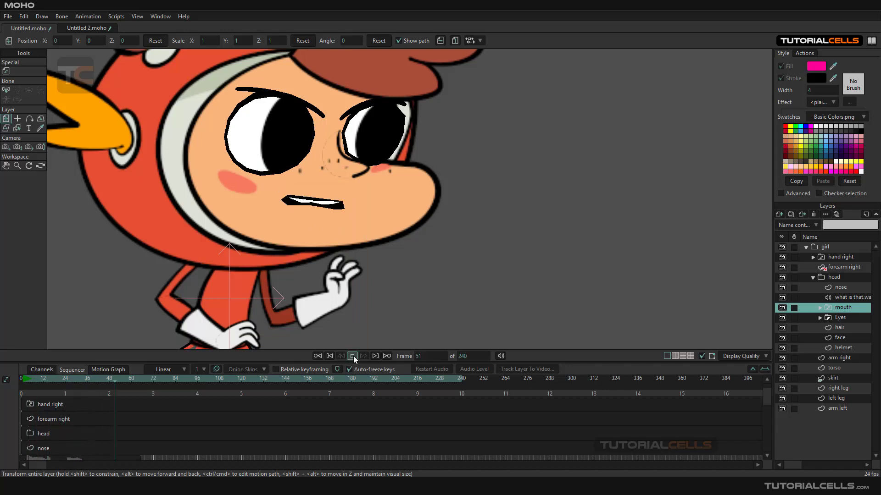
{"action": "left_click", "coordinate": [352, 356]}
{"action": "left_click_drag", "start_coordinate": [114, 383], "coordinate": [29, 382]}
{"action": "left_click", "coordinate": [41, 369]}
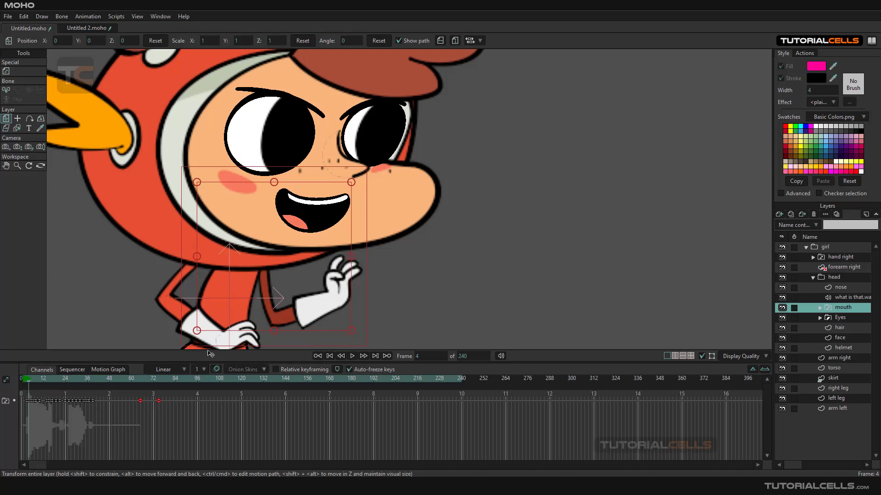
Go to frame 0 and check the mouth layer's audio sync source in its switch settings.
{"action": "left_click_drag", "start_coordinate": [30, 381], "coordinate": [22, 381]}
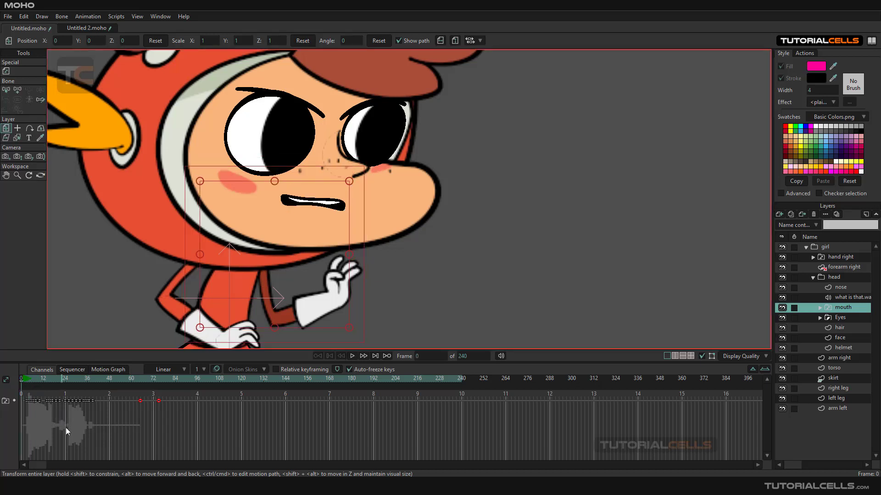
{"action": "double_click", "coordinate": [826, 311]}
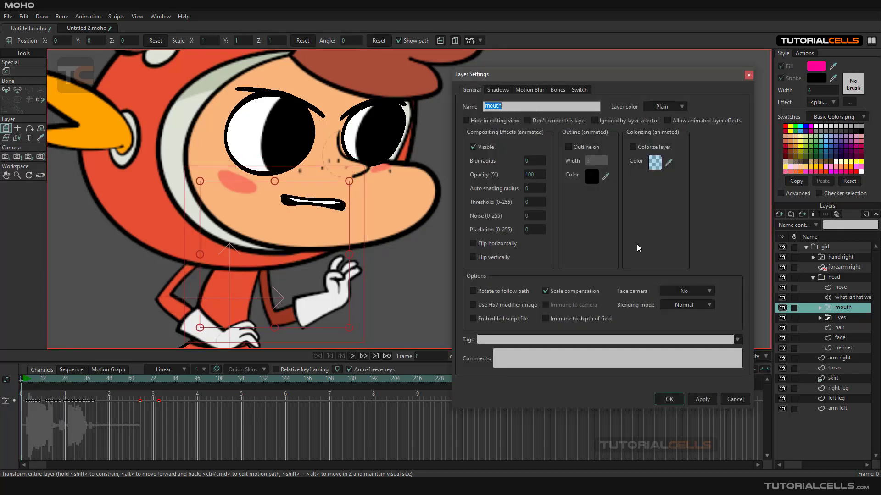
{"action": "left_click", "coordinate": [576, 90]}
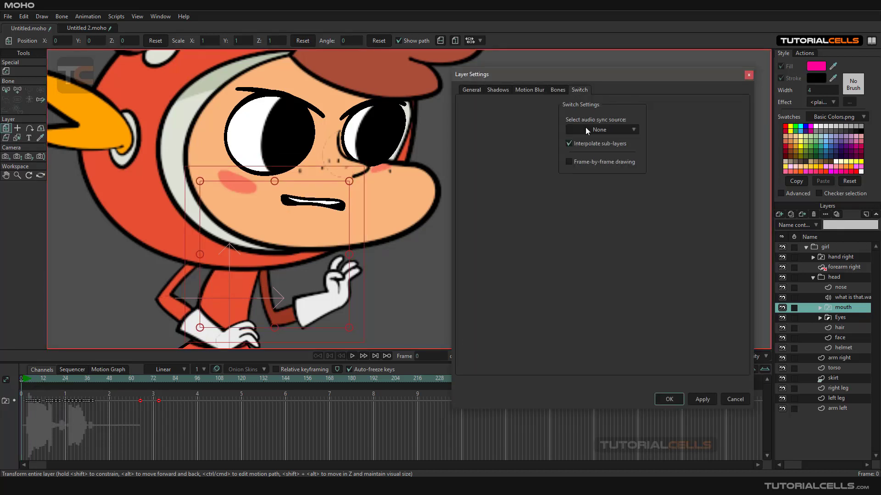
{"action": "left_click", "coordinate": [669, 400]}
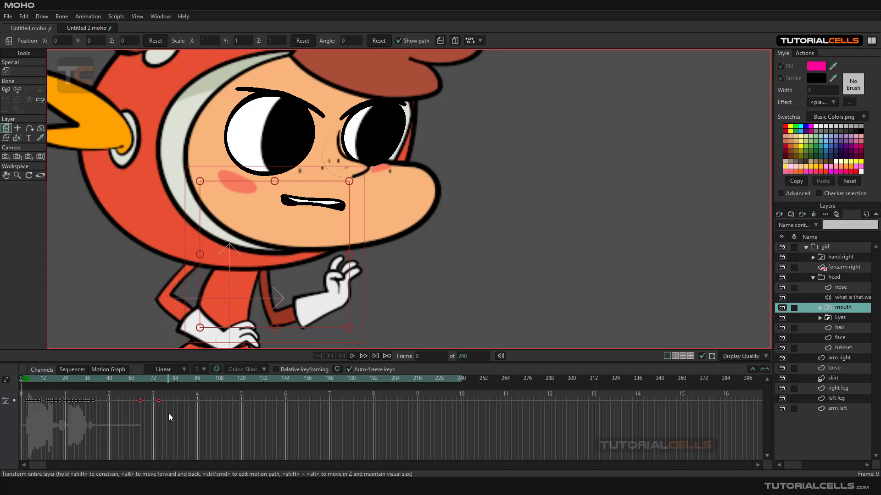
Delete all of the mouth layer's keyframes and hide the what is that.wav layer.
{"action": "left_click_drag", "start_coordinate": [169, 413], "coordinate": [23, 396]}
{"action": "key", "text": "Delete"}
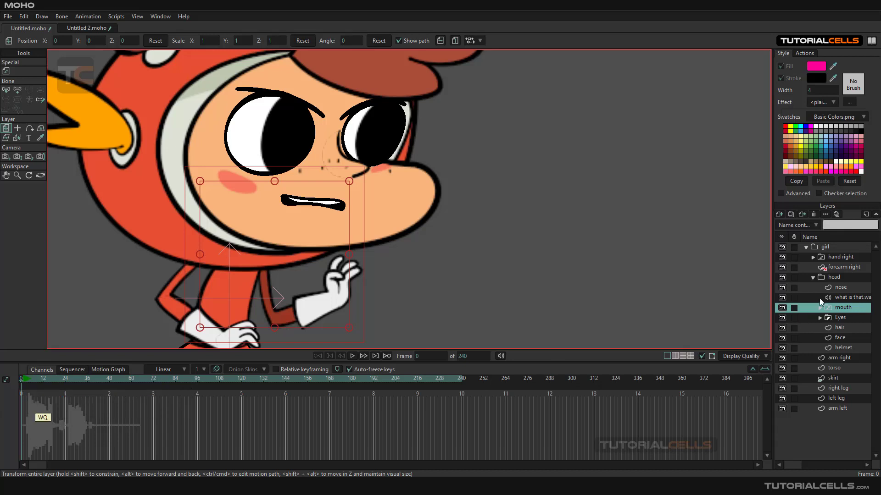
{"action": "left_click", "coordinate": [782, 298]}
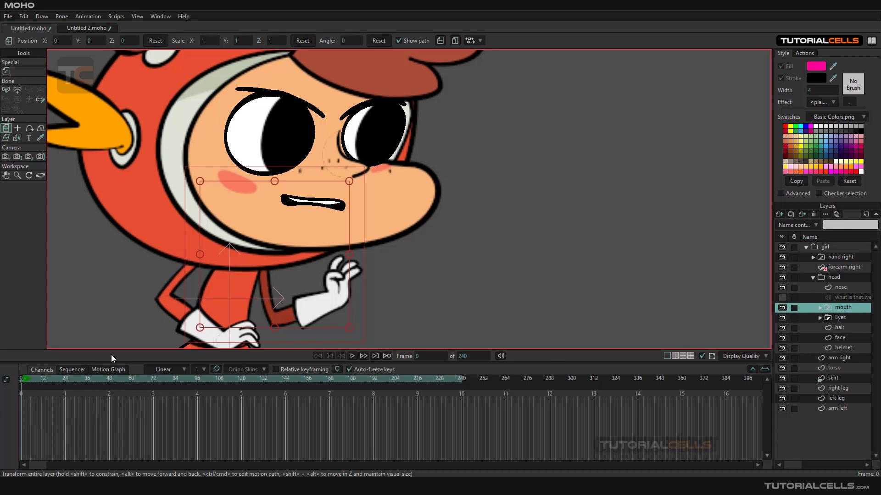
Play the cleared timeline briefly and return to frame 1.
{"action": "left_click", "coordinate": [354, 356]}
{"action": "left_click", "coordinate": [354, 356]}
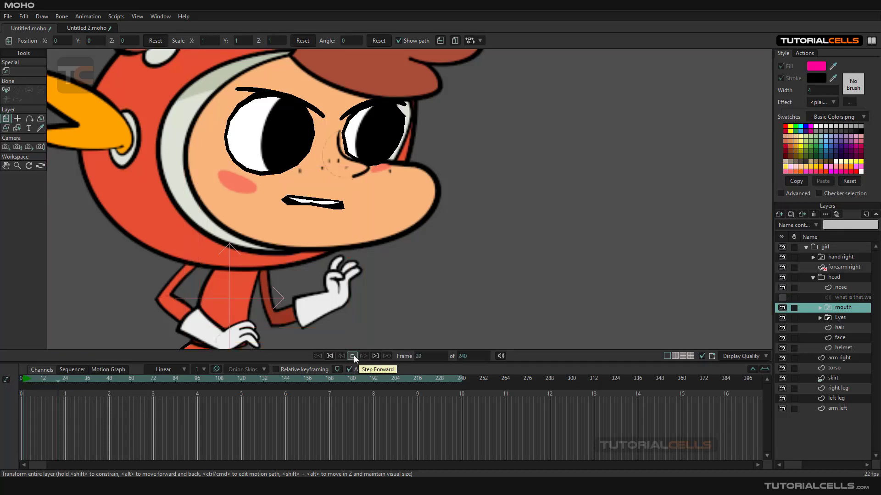
{"action": "left_click_drag", "start_coordinate": [59, 382], "coordinate": [21, 381]}
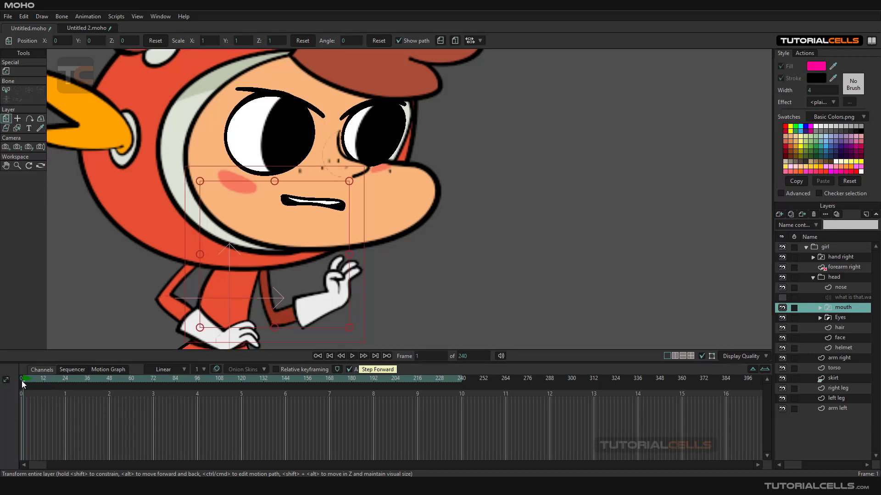
Show the Actions list and look through the existing actions of the girl layer.
{"action": "scroll", "coordinate": [393, 275], "scroll_direction": "down", "scroll_amount": 2}
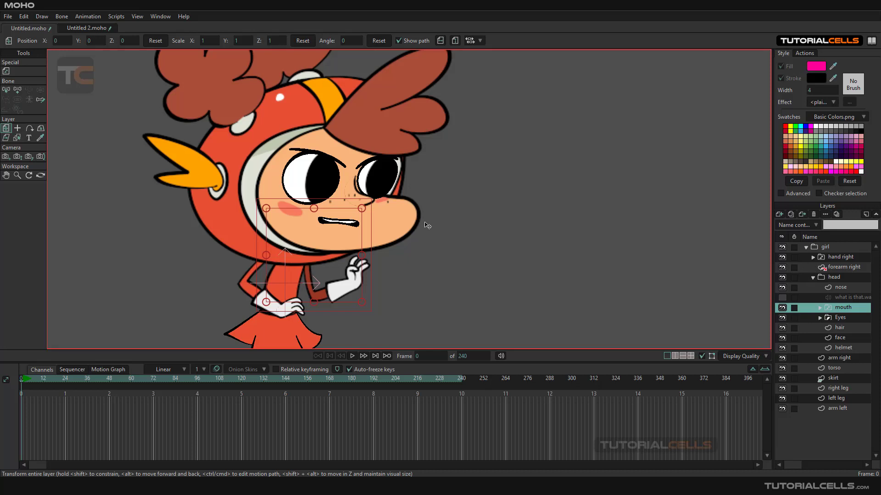
{"action": "left_click", "coordinate": [803, 54]}
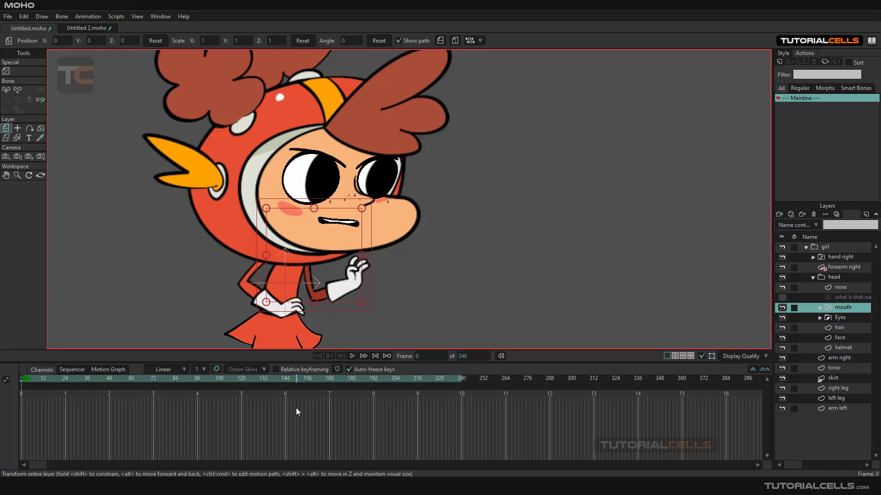
{"action": "left_click", "coordinate": [811, 247]}
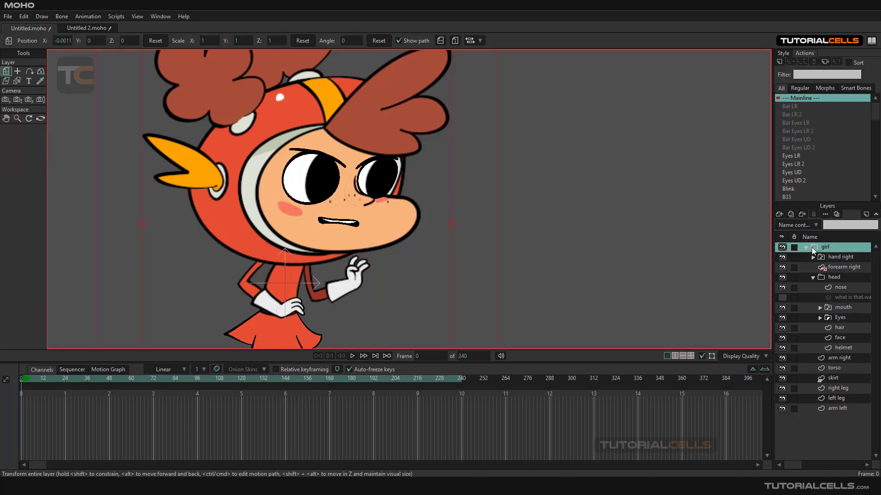
{"action": "scroll", "coordinate": [788, 124], "scroll_direction": "down", "scroll_amount": 2}
{"action": "scroll", "coordinate": [789, 151], "scroll_direction": "up", "scroll_amount": 2}
Create a new action named "o lalal" on the mouth switch layer.
{"action": "left_click", "coordinate": [836, 309]}
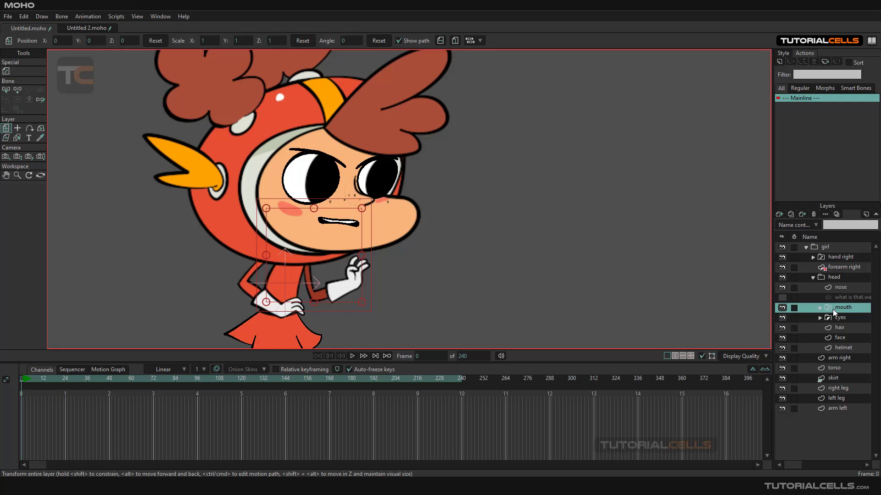
{"action": "left_click", "coordinate": [778, 63]}
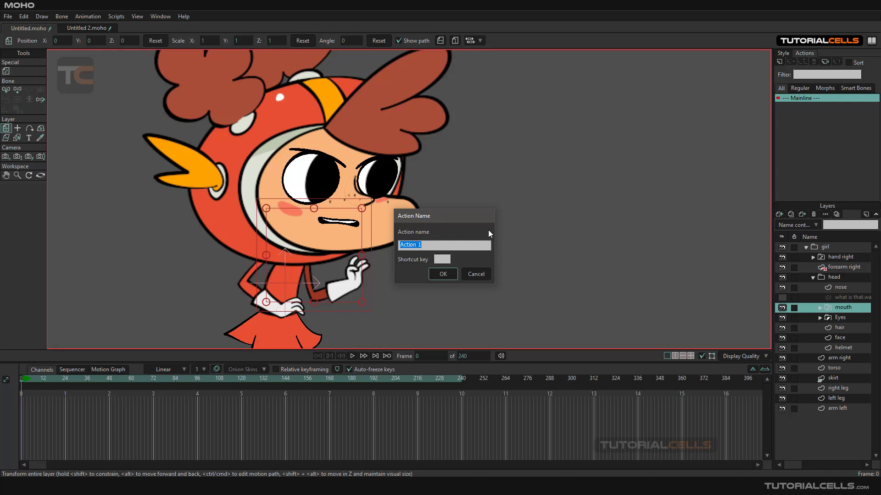
{"action": "type", "text": "o lalal"}
{"action": "left_click", "coordinate": [438, 273]}
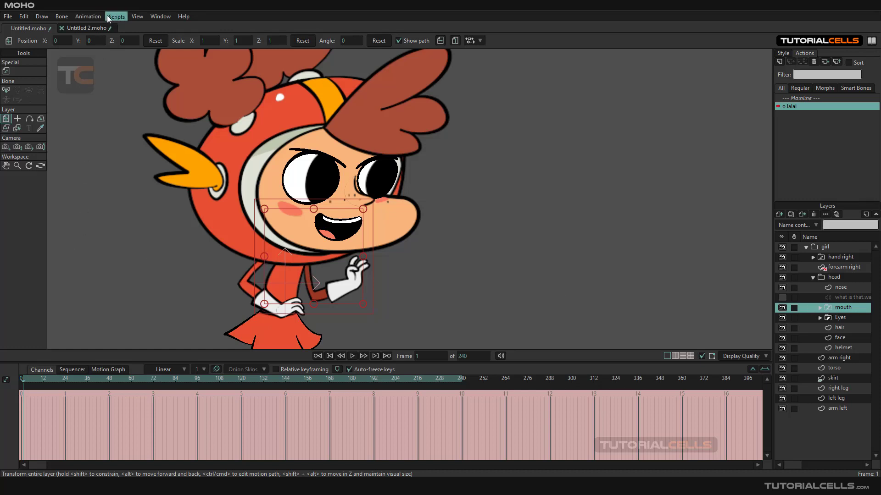
Open the mouth's Switch Selection and key the O shape at frame 1 and the WQ shape at frame 4.
{"action": "left_click", "coordinate": [156, 15]}
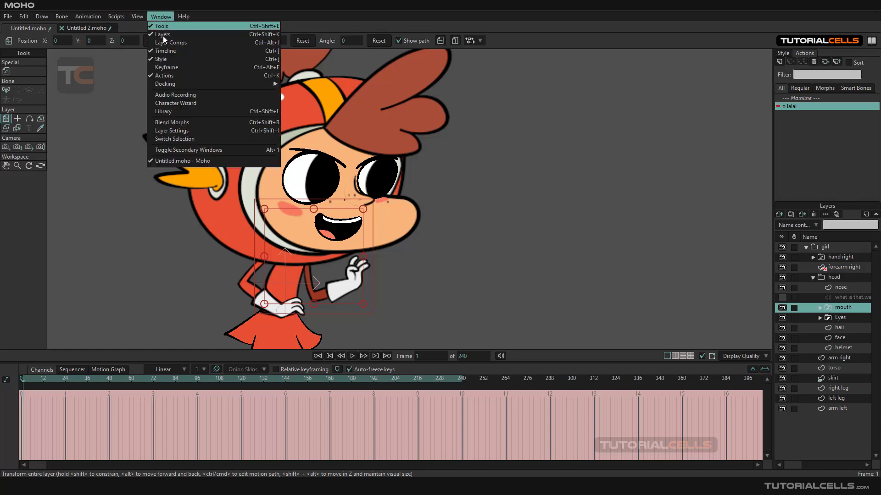
{"action": "left_click", "coordinate": [202, 139]}
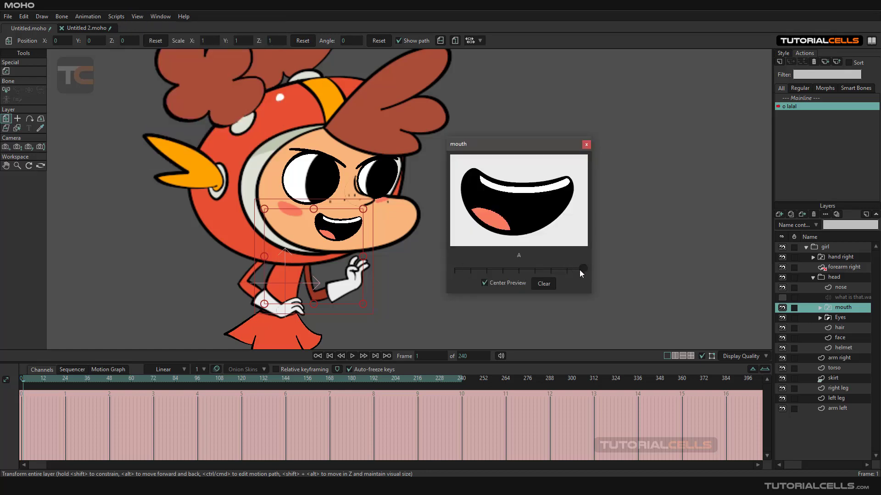
{"action": "left_click_drag", "start_coordinate": [582, 268], "coordinate": [566, 268]}
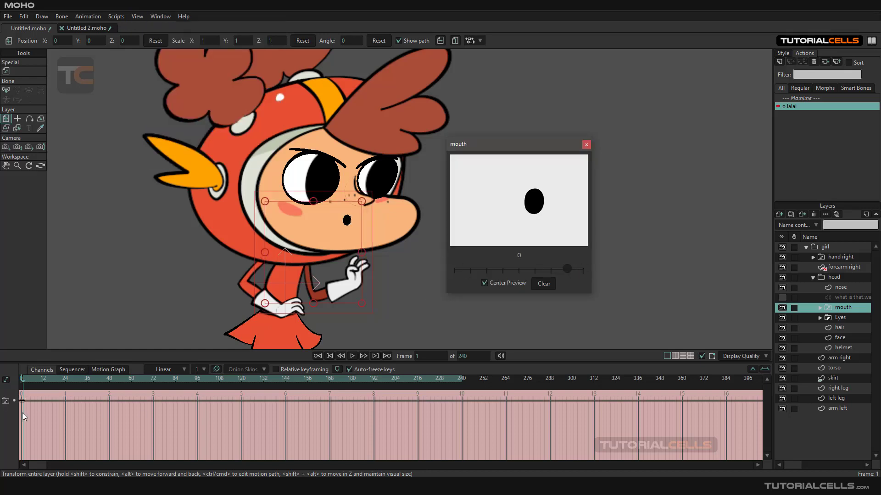
{"action": "left_click", "coordinate": [26, 384]}
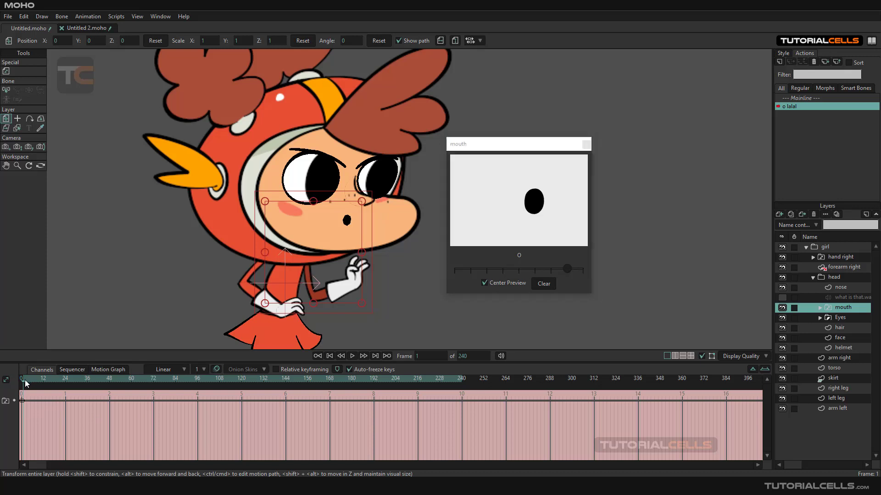
{"action": "left_click_drag", "start_coordinate": [26, 380], "coordinate": [29, 380]}
{"action": "left_click_drag", "start_coordinate": [567, 269], "coordinate": [538, 265]}
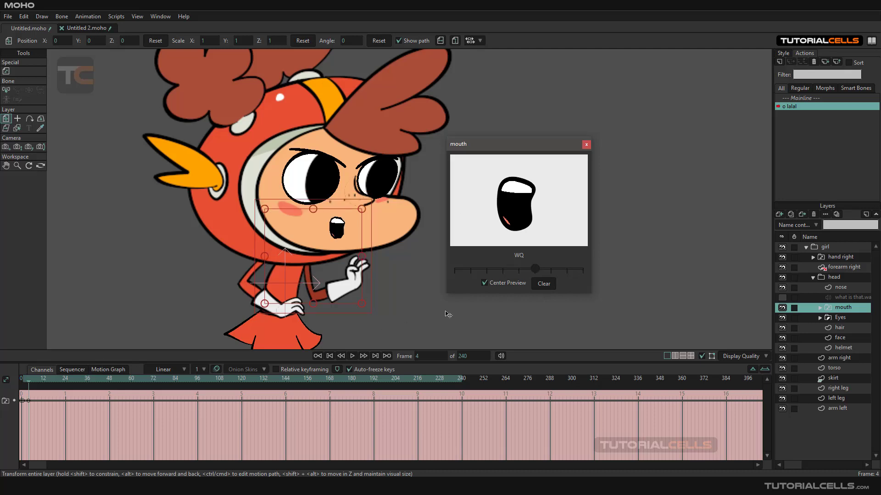
Key the LN mouth shape at frame 9 and the TS mouth shape at frame 14 of the action.
{"action": "left_click_drag", "start_coordinate": [32, 382], "coordinate": [38, 382]}
{"action": "left_click_drag", "start_coordinate": [530, 268], "coordinate": [505, 266]}
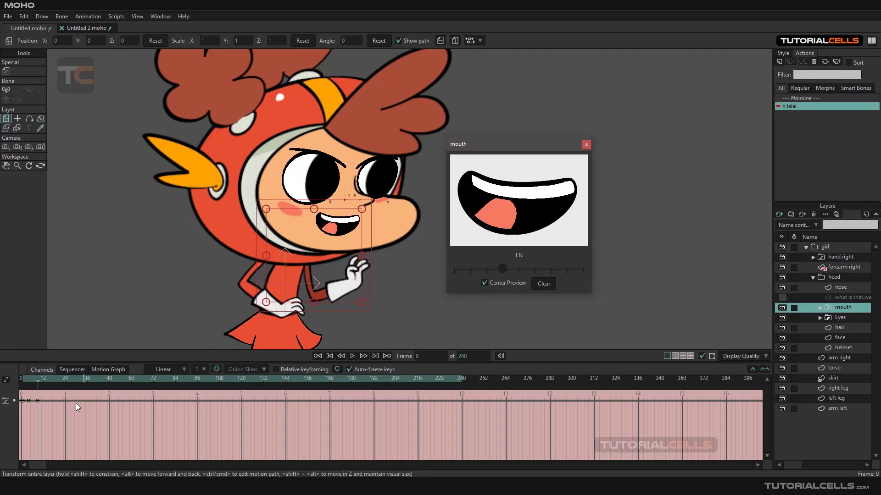
{"action": "left_click", "coordinate": [38, 383]}
{"action": "left_click_drag", "start_coordinate": [40, 384], "coordinate": [47, 383]}
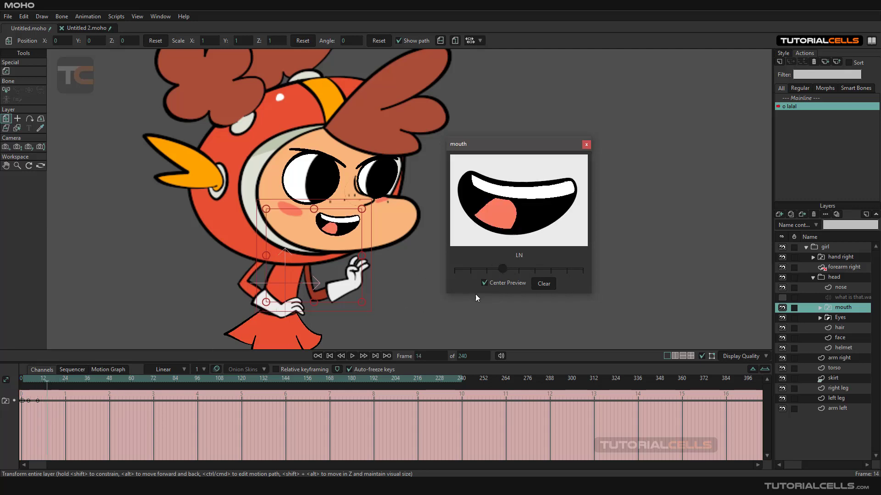
{"action": "left_click_drag", "start_coordinate": [502, 270], "coordinate": [511, 269]}
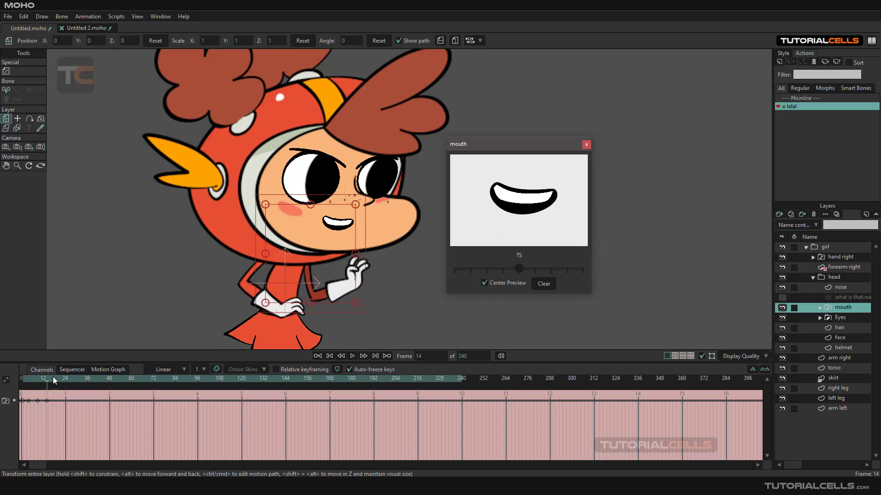
Preview the action's four mouth shapes from frame 1 and stop the playback.
{"action": "left_click_drag", "start_coordinate": [47, 383], "coordinate": [23, 381]}
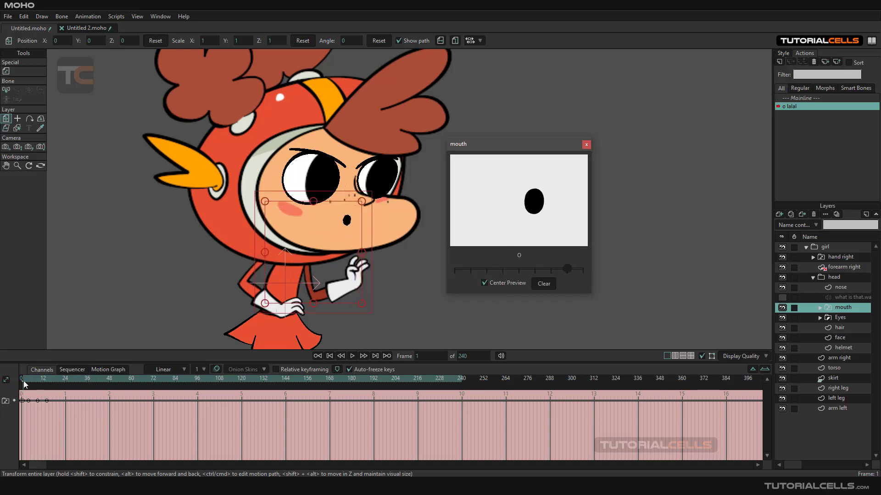
{"action": "left_click", "coordinate": [353, 357]}
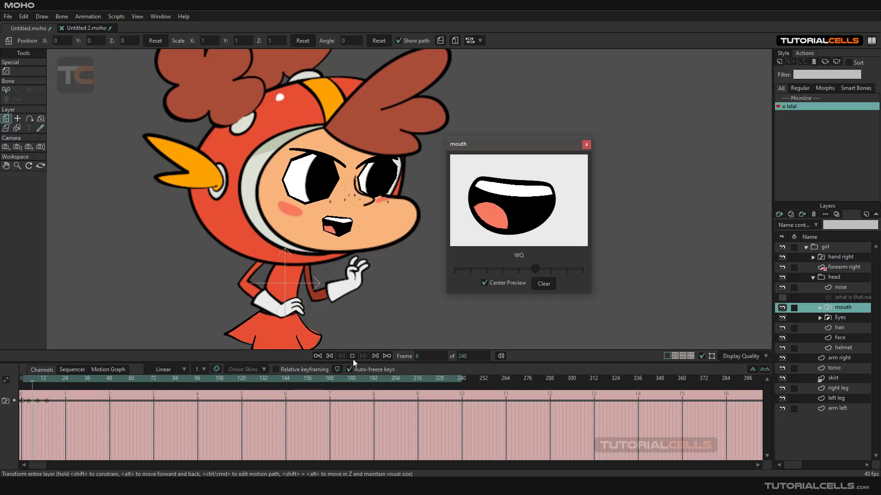
{"action": "left_click", "coordinate": [352, 357]}
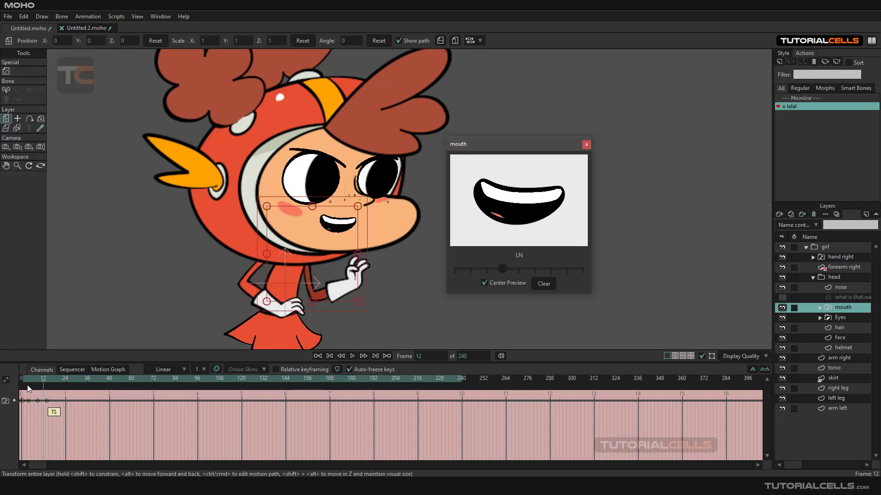
Key the MBP mouth shape at frame 22 and close the mouth's Switch Selection.
{"action": "left_click_drag", "start_coordinate": [41, 384], "coordinate": [61, 385]}
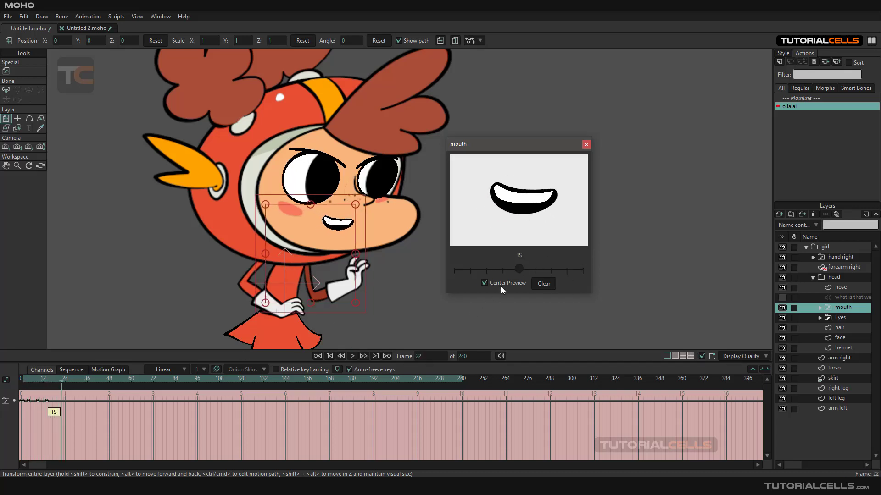
{"action": "left_click_drag", "start_coordinate": [518, 270], "coordinate": [469, 265]}
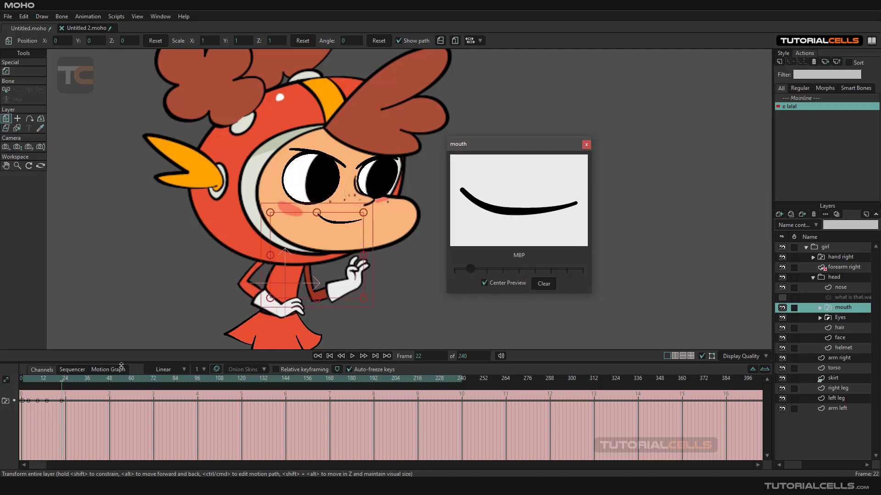
{"action": "left_click_drag", "start_coordinate": [66, 384], "coordinate": [41, 383]}
{"action": "left_click", "coordinate": [586, 145]}
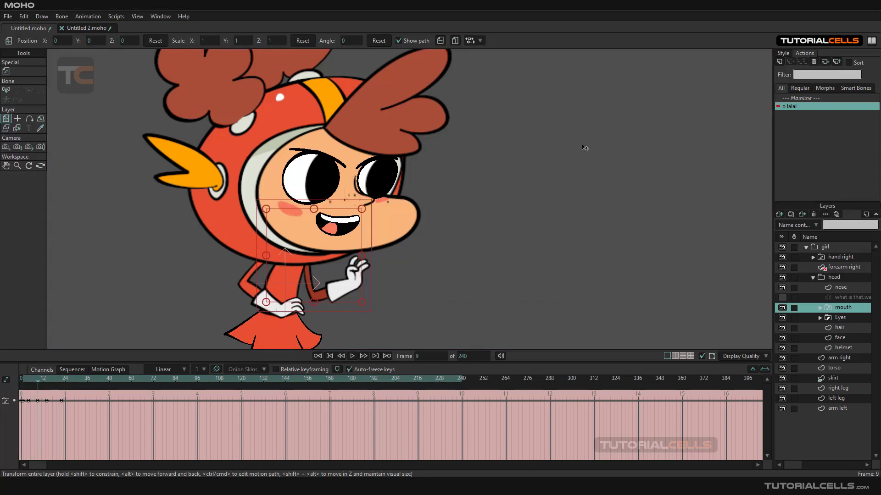
Play the mouth action from frame 1 to check its timing, and stop the playback.
{"action": "mouse_move", "coordinate": [37, 381]}
{"action": "left_mouse_down"}
{"action": "mouse_move", "coordinate": [21, 381]}
{"action": "mouse_move", "coordinate": [76, 389]}
{"action": "mouse_move", "coordinate": [22, 386]}
{"action": "left_mouse_up"}
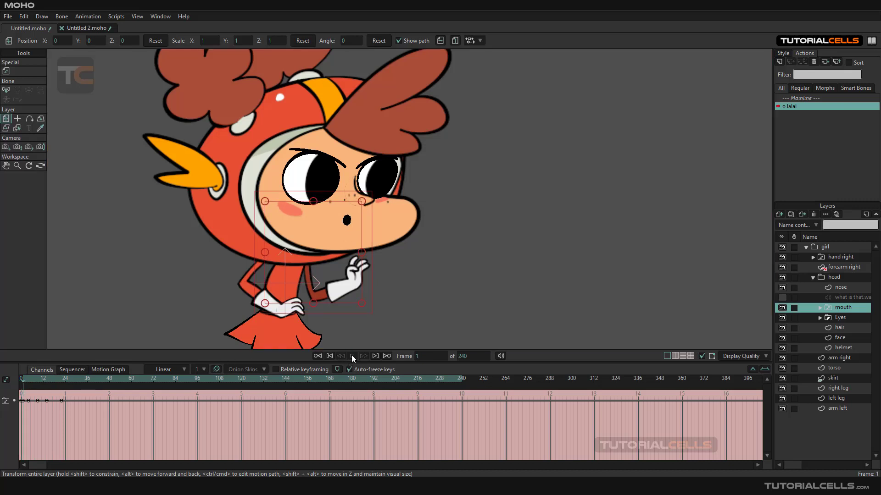
{"action": "left_click", "coordinate": [351, 355]}
{"action": "left_click", "coordinate": [351, 356]}
Spread the action's mouth keys farther apart, with the last one at about frame 47, and preview the slower timing.
{"action": "mouse_move", "coordinate": [62, 401]}
{"action": "left_mouse_down"}
{"action": "mouse_move", "coordinate": [69, 401]}
{"action": "mouse_move", "coordinate": [56, 401]}
{"action": "left_mouse_up"}
{"action": "left_click", "coordinate": [38, 401]}
{"action": "left_click", "coordinate": [33, 409]}
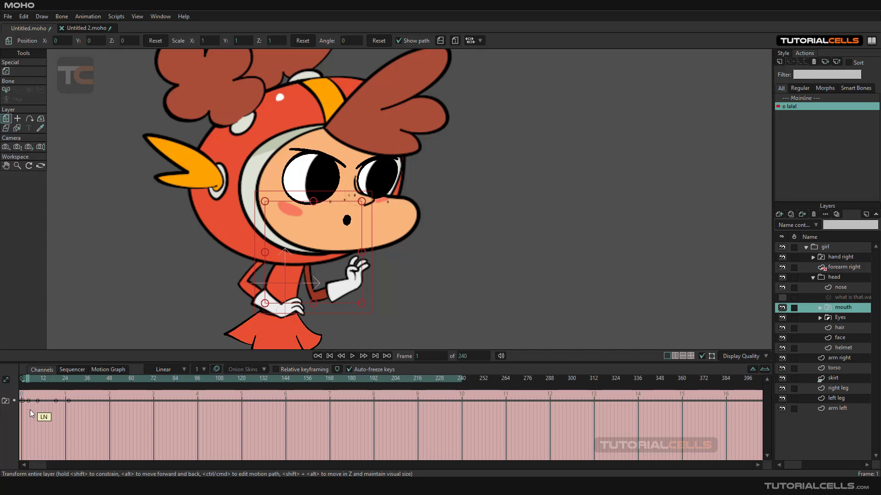
{"action": "left_click_drag", "start_coordinate": [27, 410], "coordinate": [99, 400]}
{"action": "left_click_drag", "start_coordinate": [29, 402], "coordinate": [38, 402]}
{"action": "key", "text": "space"}
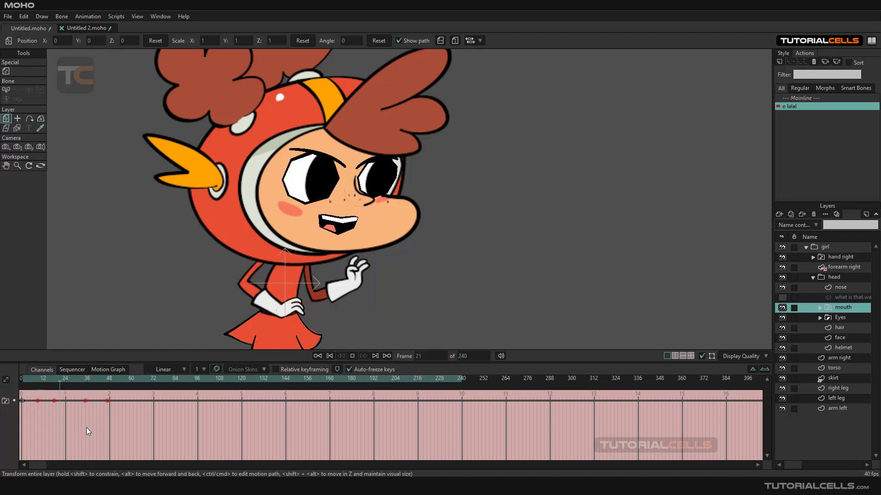
{"action": "left_click", "coordinate": [87, 427]}
Shift the spread mouth keys about two frames earlier, check the shapes, and pull the last key back toward the others.
{"action": "left_click_drag", "start_coordinate": [85, 401], "coordinate": [83, 403]}
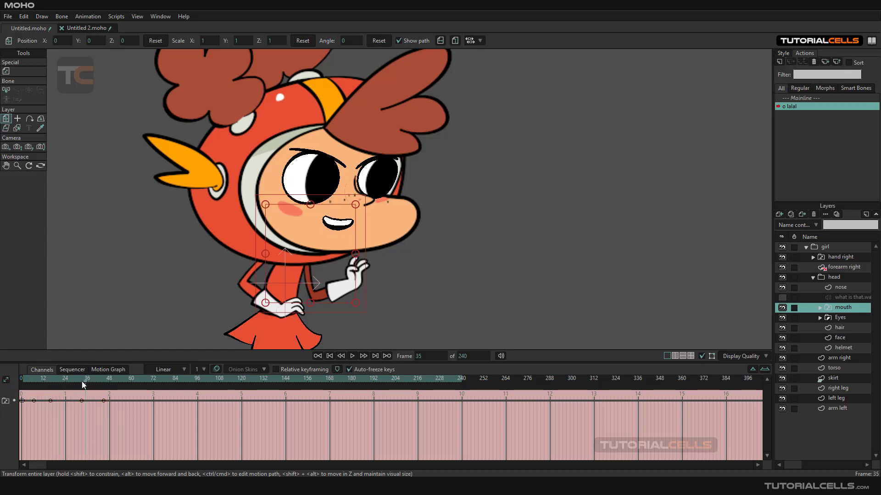
{"action": "left_click_drag", "start_coordinate": [82, 381], "coordinate": [106, 385]}
{"action": "left_click", "coordinate": [24, 382]}
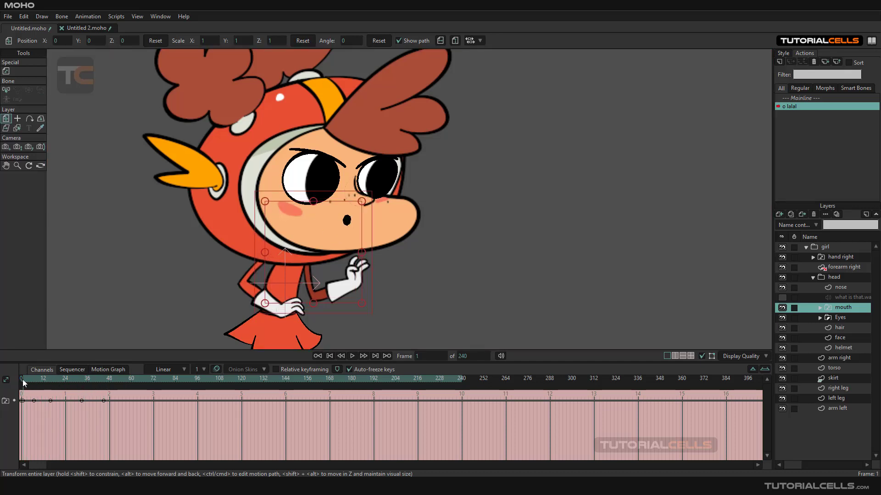
{"action": "left_click_drag", "start_coordinate": [103, 400], "coordinate": [71, 400]}
{"action": "left_click", "coordinate": [77, 419]}
Return to the Mainline and insert the "o lalal" action on the mouth layer at frame 65.
{"action": "left_click", "coordinate": [799, 98]}
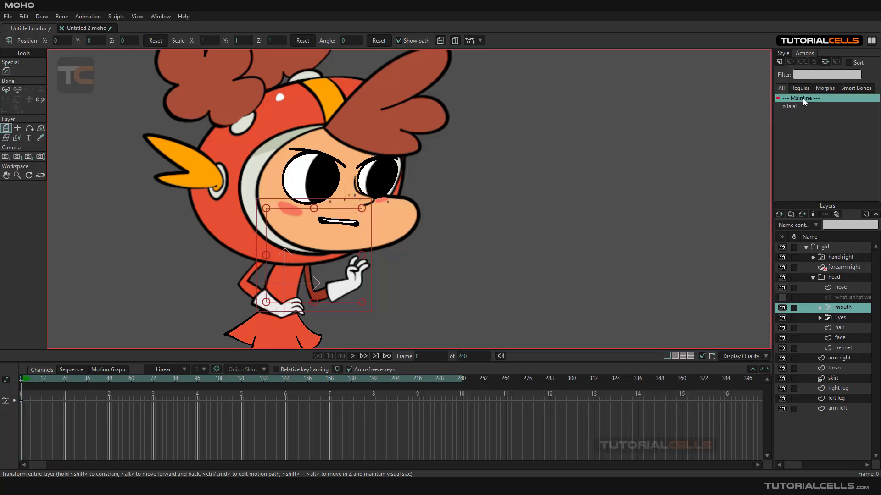
{"action": "left_click_drag", "start_coordinate": [22, 380], "coordinate": [109, 385]}
{"action": "left_click_drag", "start_coordinate": [170, 397], "coordinate": [150, 384]}
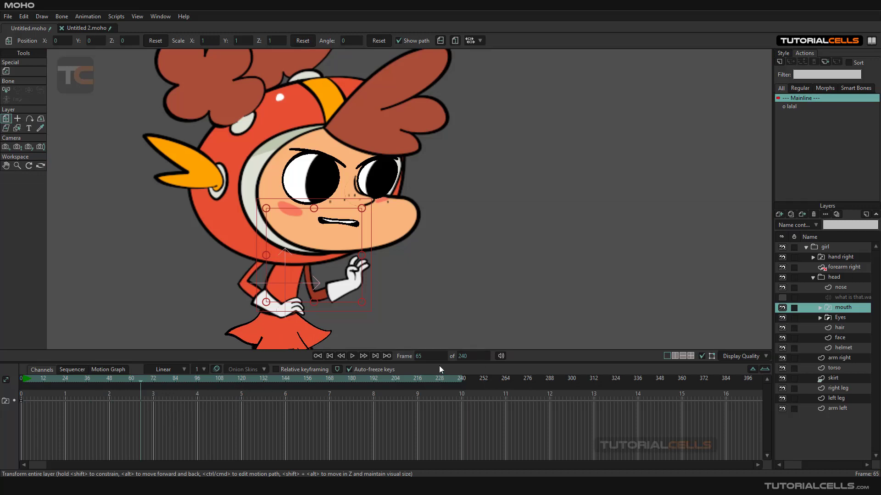
{"action": "left_click", "coordinate": [791, 107]}
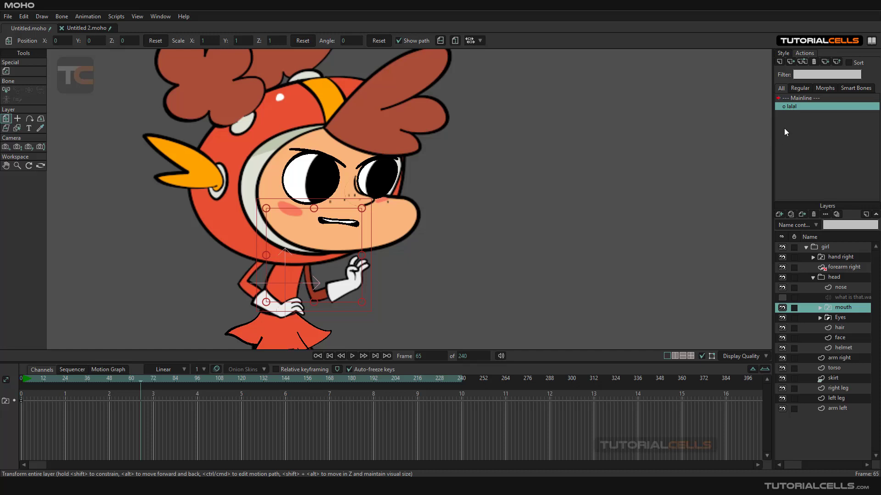
{"action": "left_click", "coordinate": [791, 63]}
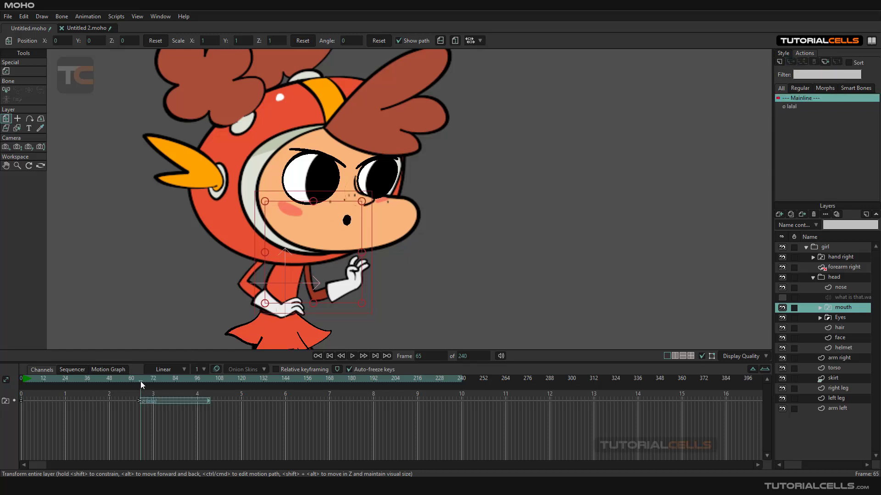
Insert a second instance of the "o lalal" action on the mouth layer at frame 153.
{"action": "left_click_drag", "start_coordinate": [140, 381], "coordinate": [301, 389]}
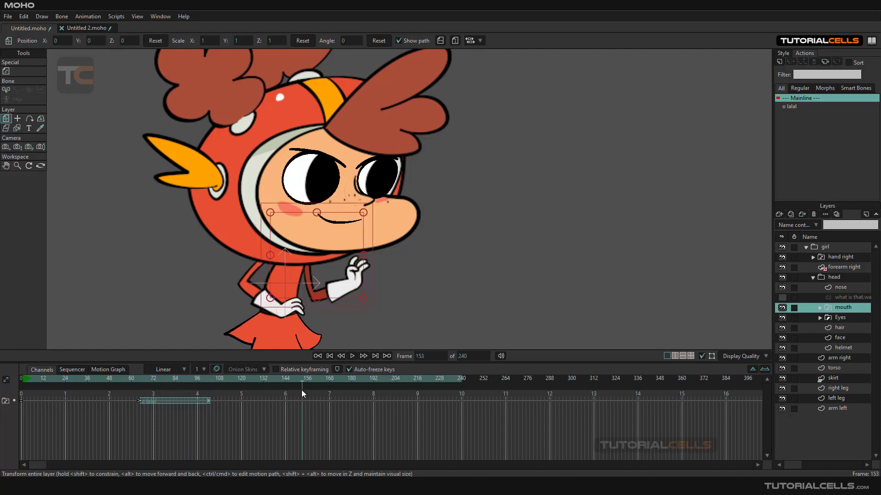
{"action": "left_click", "coordinate": [791, 107]}
{"action": "left_click", "coordinate": [790, 63]}
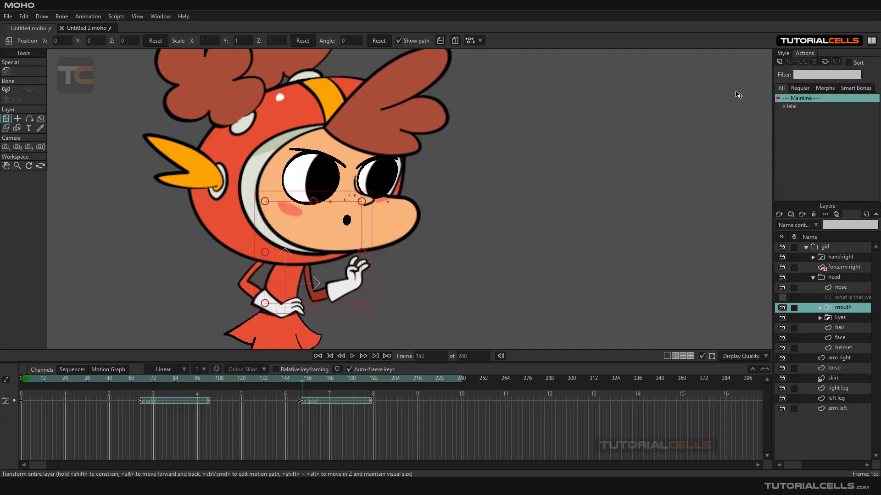
Play the main timeline from frame 0 through both inserted actions, stop, and scrub back to frame 52.
{"action": "left_click_drag", "start_coordinate": [302, 385], "coordinate": [21, 388]}
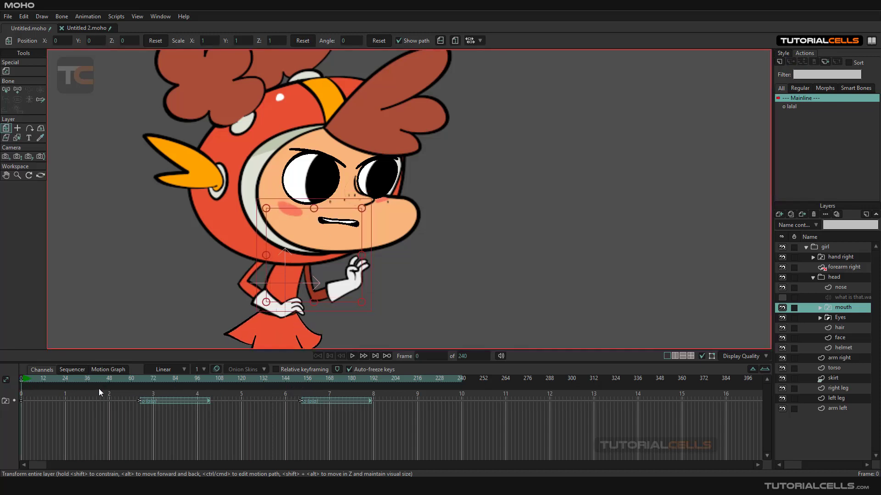
{"action": "left_click", "coordinate": [352, 356]}
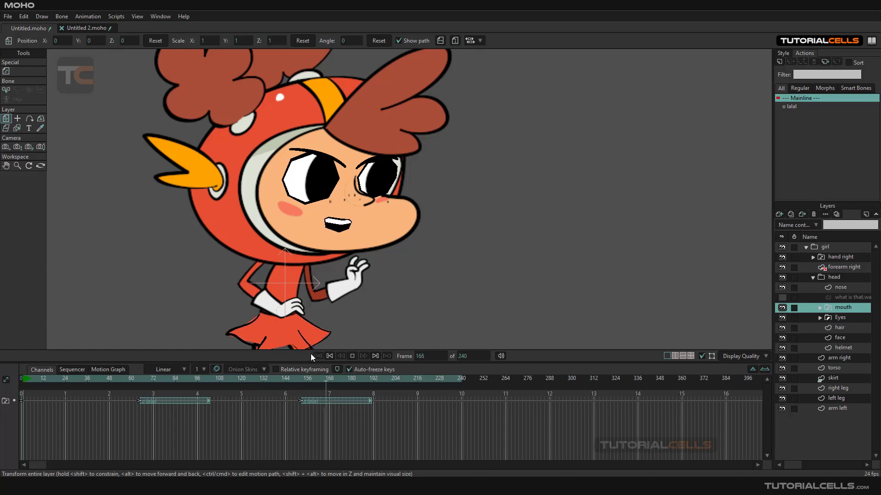
{"action": "left_click", "coordinate": [383, 379]}
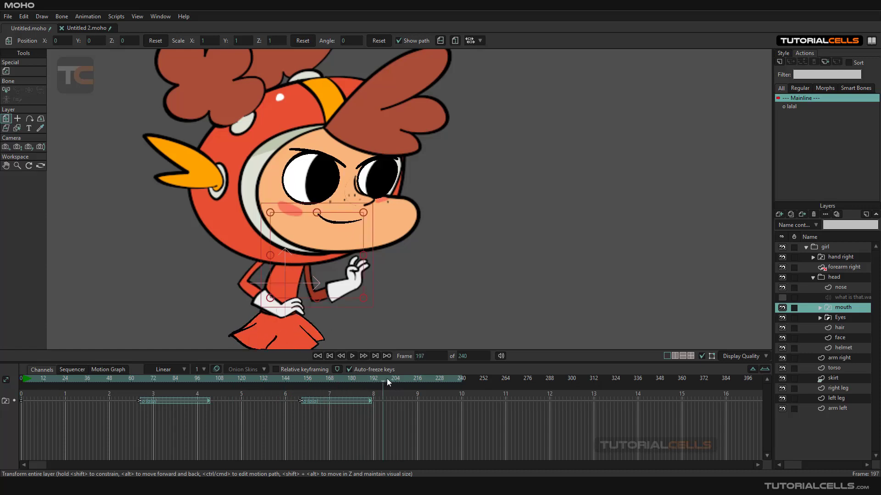
{"action": "left_click_drag", "start_coordinate": [381, 382], "coordinate": [117, 388]}
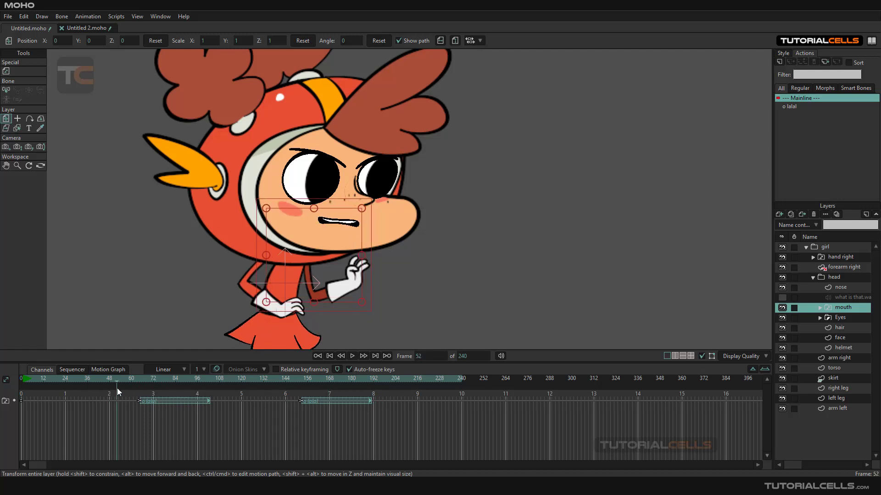
Compare the actions available on the girl, head and mouth layers, and examine the inserted action clips on the mouth layer.
{"action": "left_click", "coordinate": [797, 107]}
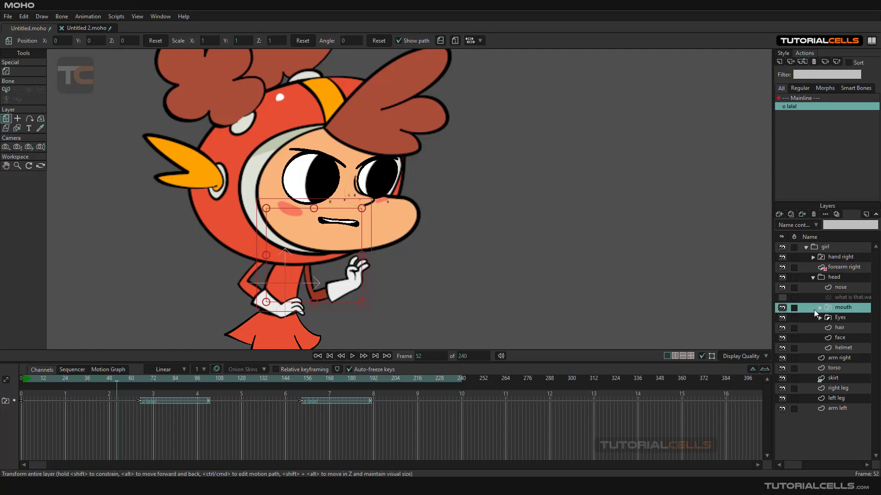
{"action": "left_click", "coordinate": [822, 248]}
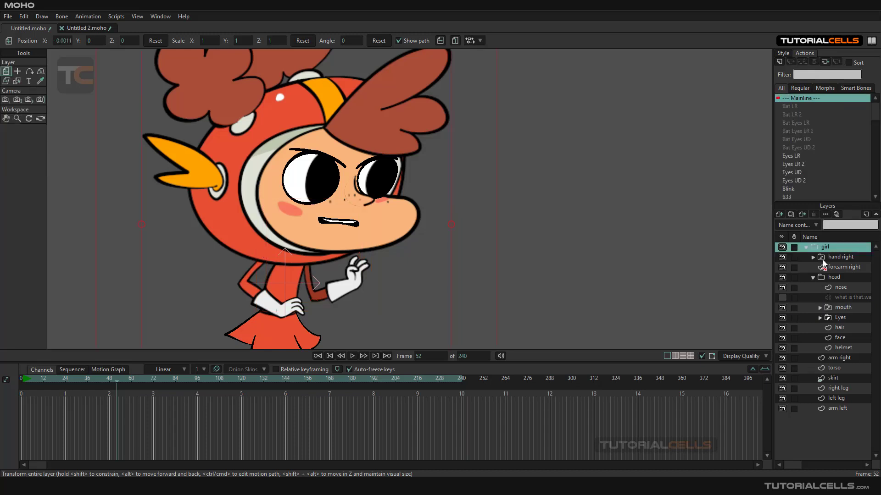
{"action": "left_click", "coordinate": [824, 266]}
{"action": "left_click", "coordinate": [829, 277]}
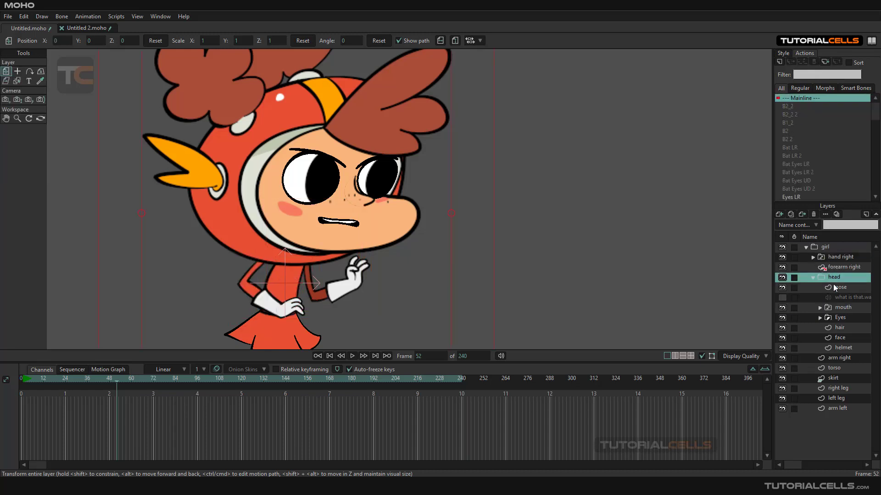
{"action": "left_click", "coordinate": [832, 308]}
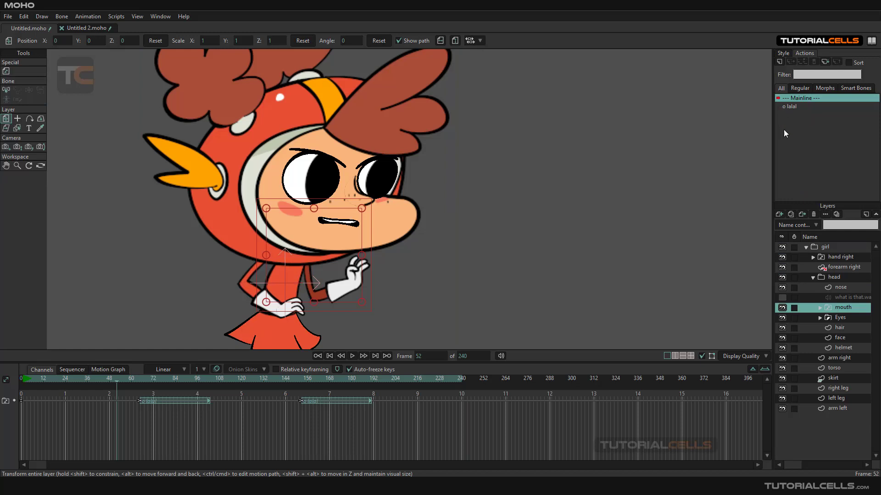
{"action": "left_click", "coordinate": [821, 248]}
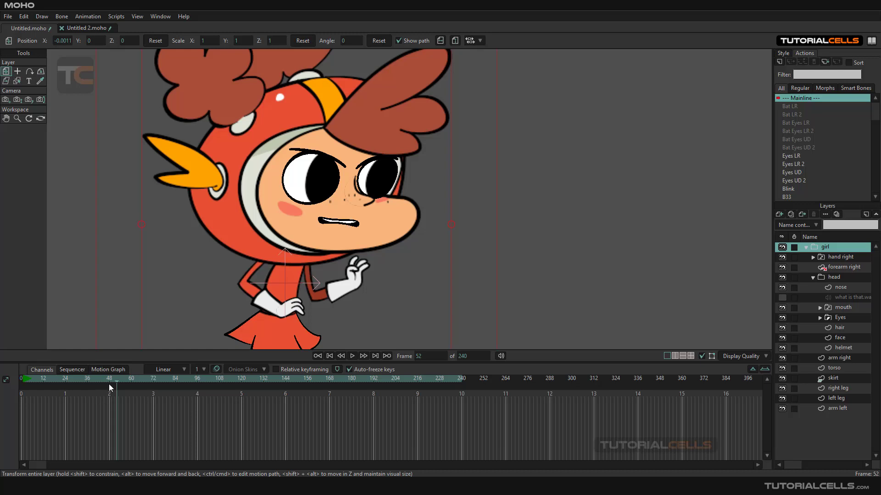
{"action": "left_click_drag", "start_coordinate": [117, 382], "coordinate": [65, 380]}
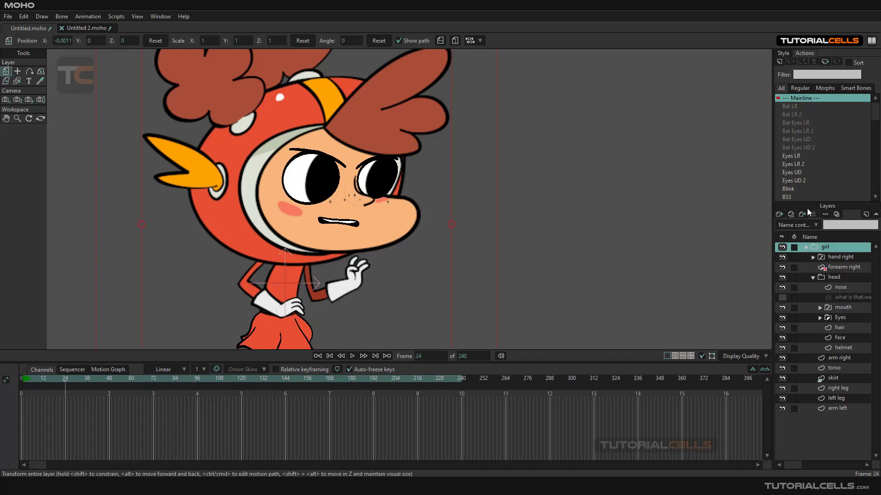
{"action": "left_click", "coordinate": [831, 307]}
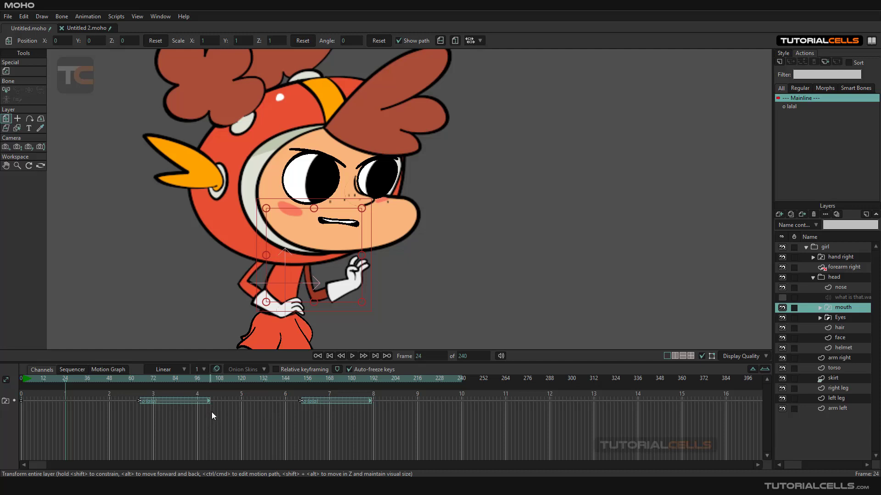
{"action": "left_click", "coordinate": [816, 248]}
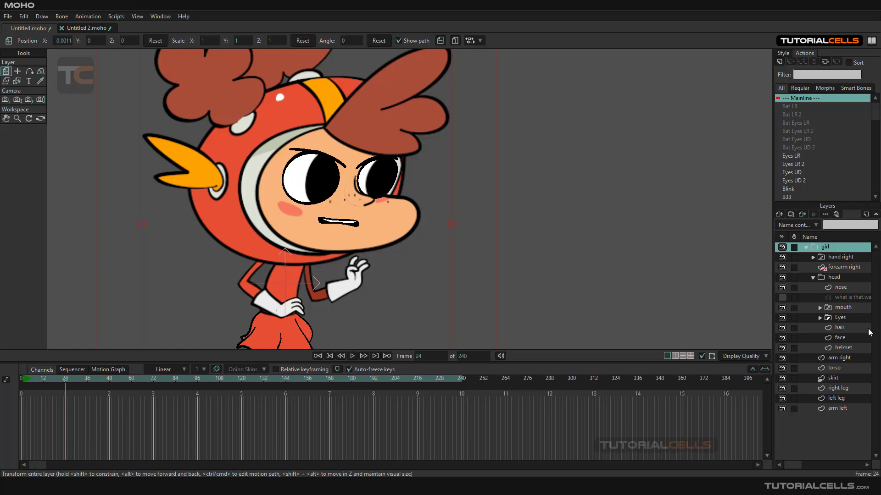
{"action": "left_click", "coordinate": [831, 308]}
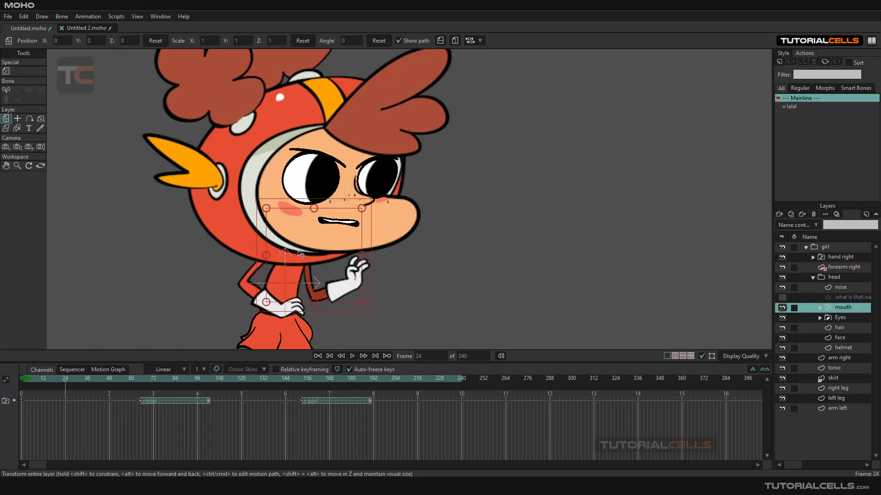
{"action": "scroll", "coordinate": [300, 255], "scroll_direction": "up", "scroll_amount": 2}
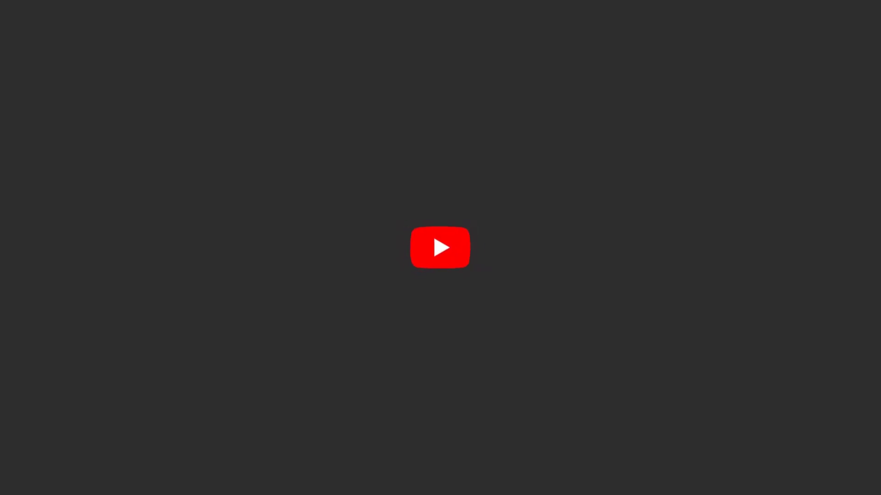